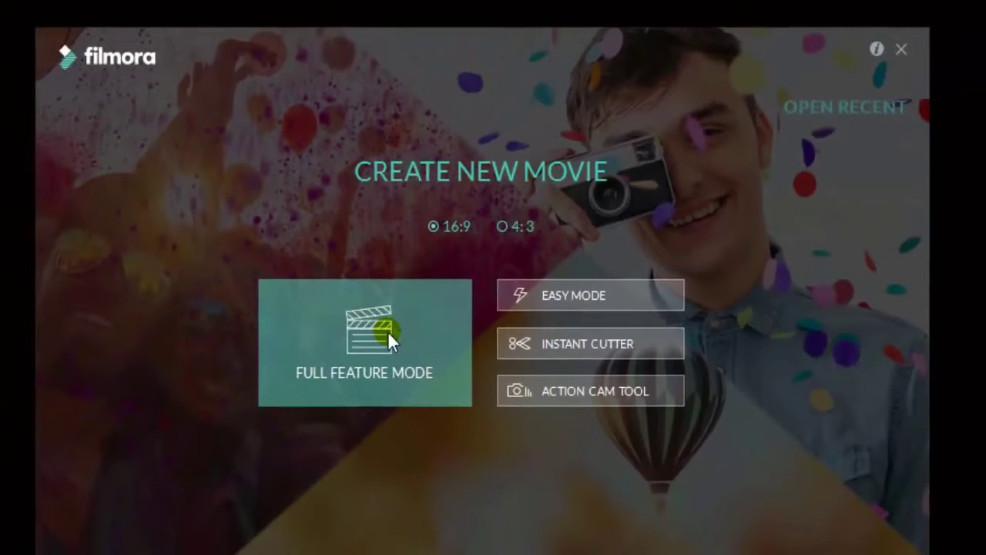
Start a 16:9 project in full feature mode and import both videos and the MP3 from the Test File folder.
{"action": "left_click", "coordinate": [388, 330]}
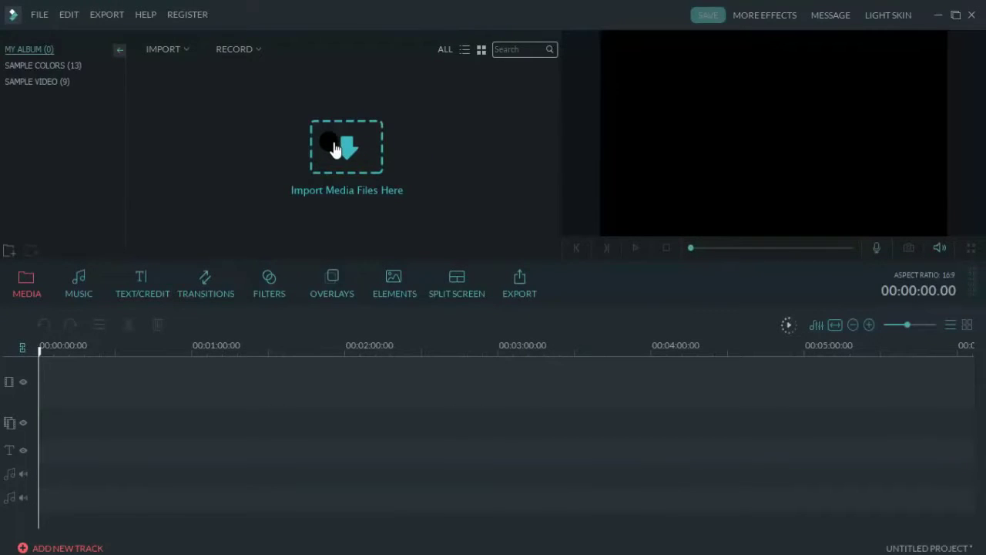
{"action": "left_click", "coordinate": [336, 149]}
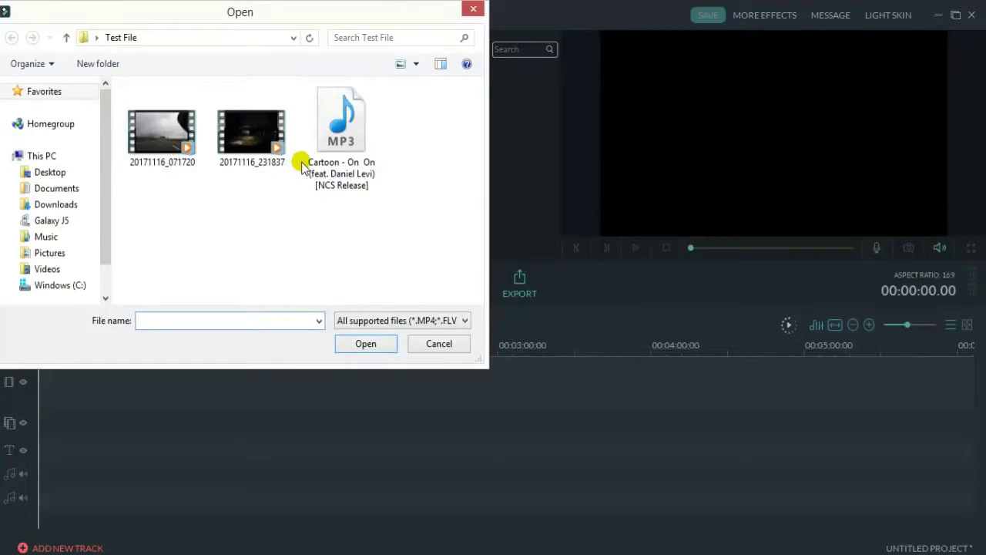
{"action": "left_click_drag", "start_coordinate": [413, 145], "coordinate": [175, 158]}
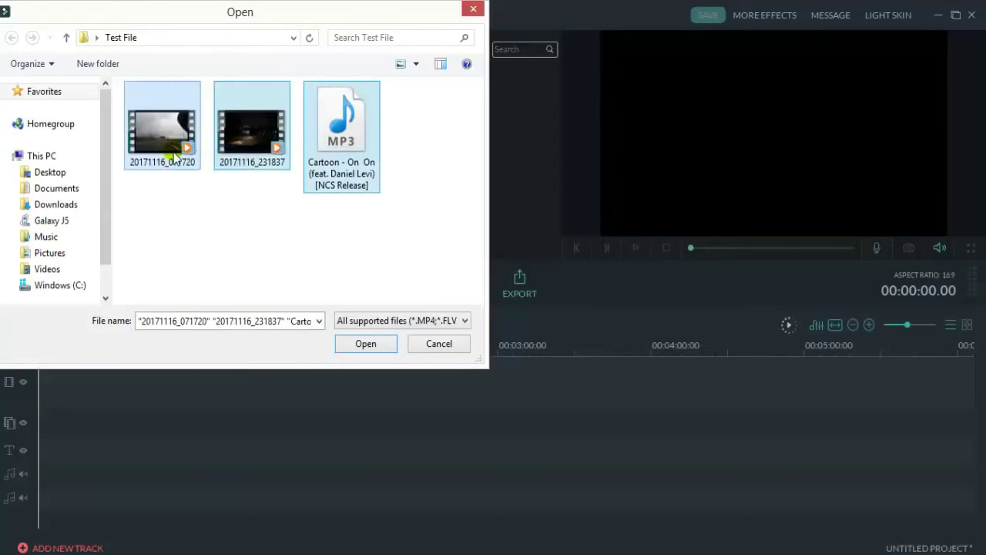
{"action": "left_click", "coordinate": [363, 344]}
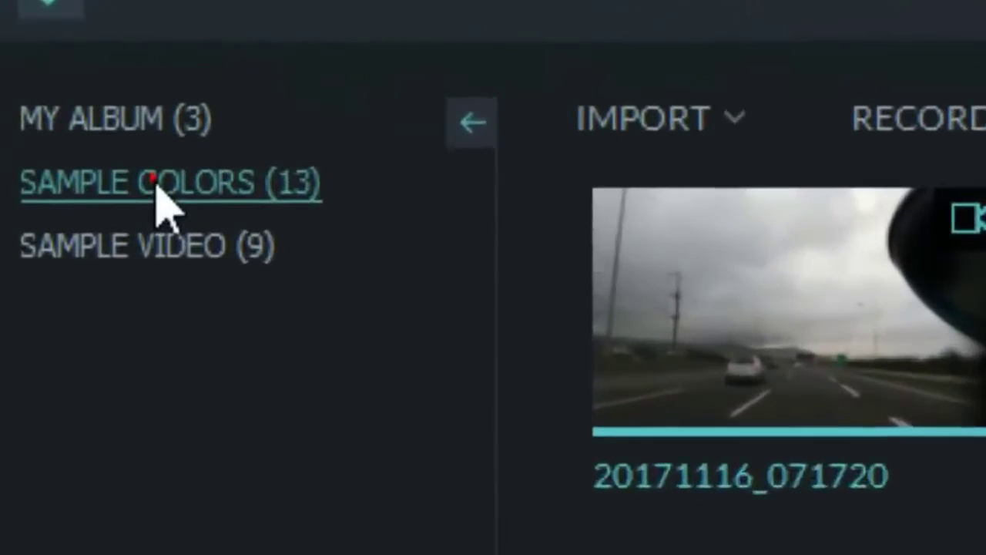
Look through the sample colors, the sample countdown videos and the built-in music library.
{"action": "left_click", "coordinate": [40, 68]}
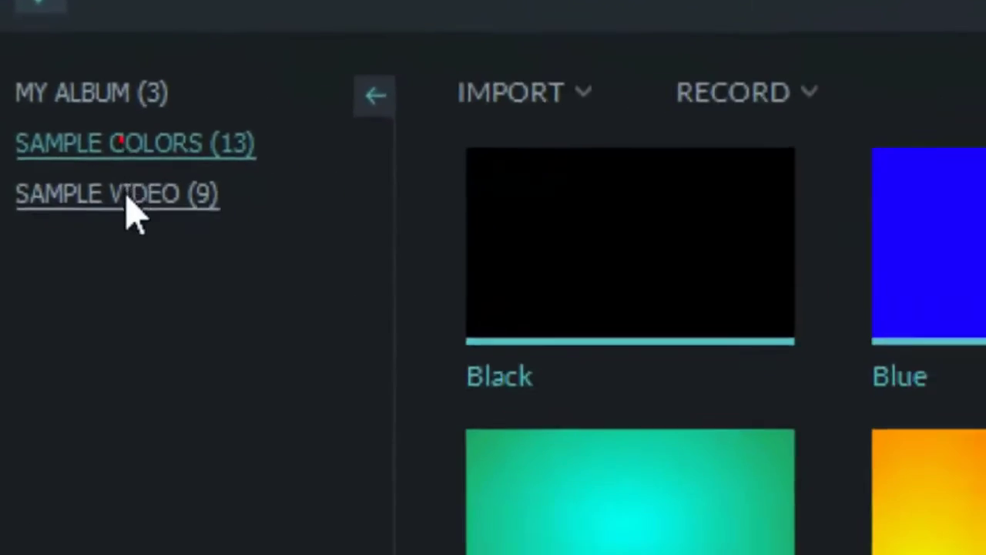
{"action": "left_click", "coordinate": [78, 123]}
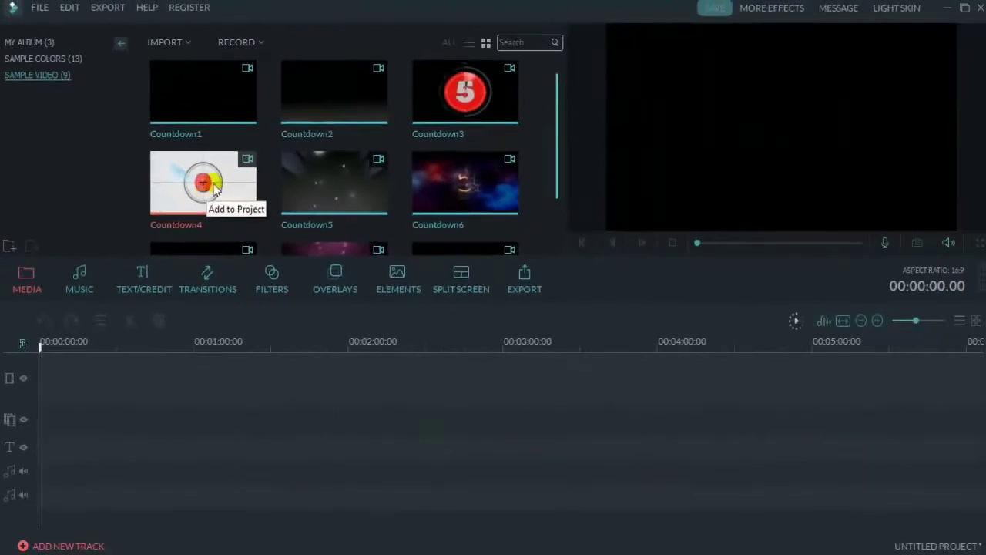
{"action": "double_click", "coordinate": [434, 96]}
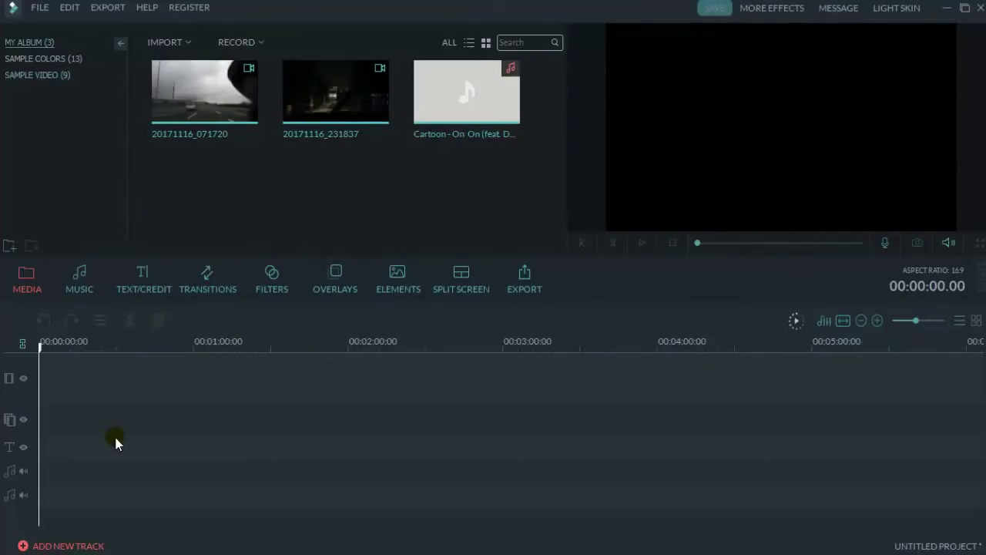
{"action": "left_click", "coordinate": [75, 285]}
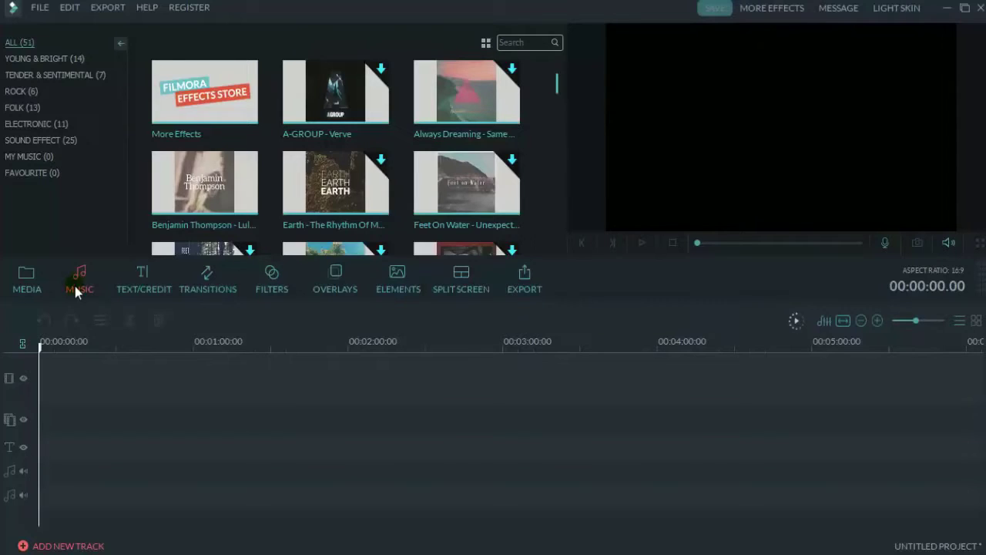
Place the 20171116_071720 clip from the imported media at the start of the main video track.
{"action": "left_click", "coordinate": [46, 279]}
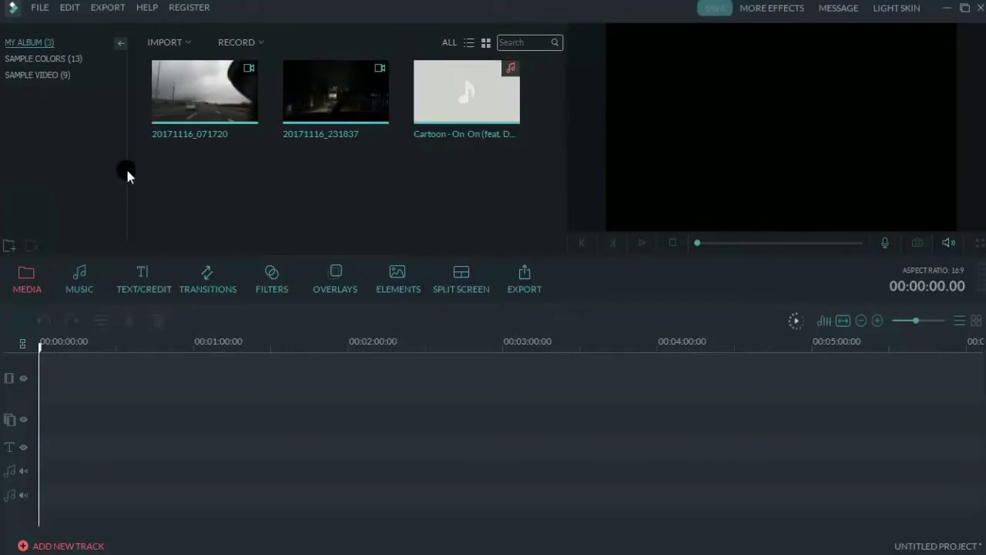
{"action": "left_click", "coordinate": [202, 86]}
{"action": "left_click", "coordinate": [212, 94]}
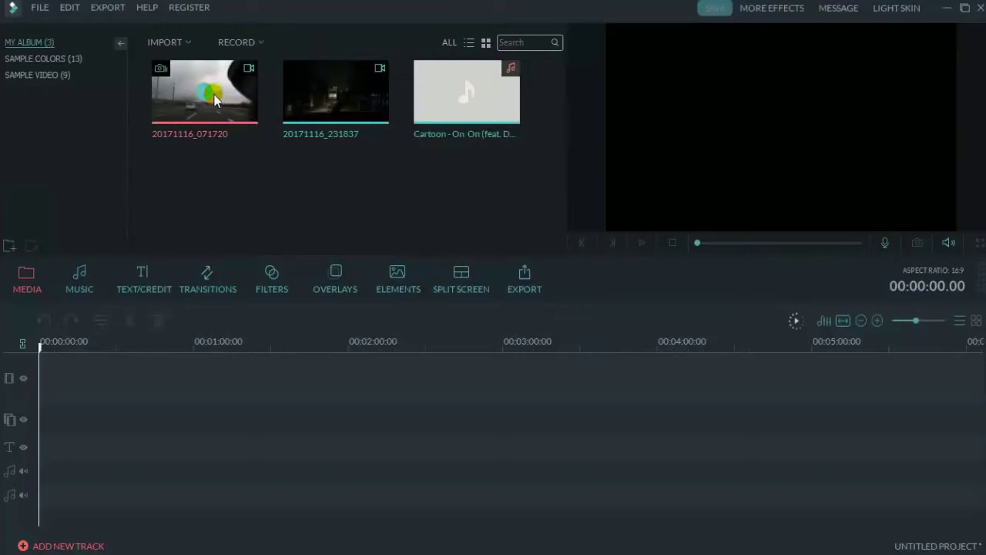
{"action": "left_click", "coordinate": [206, 92]}
{"action": "left_click", "coordinate": [202, 88]}
{"action": "left_click", "coordinate": [200, 93]}
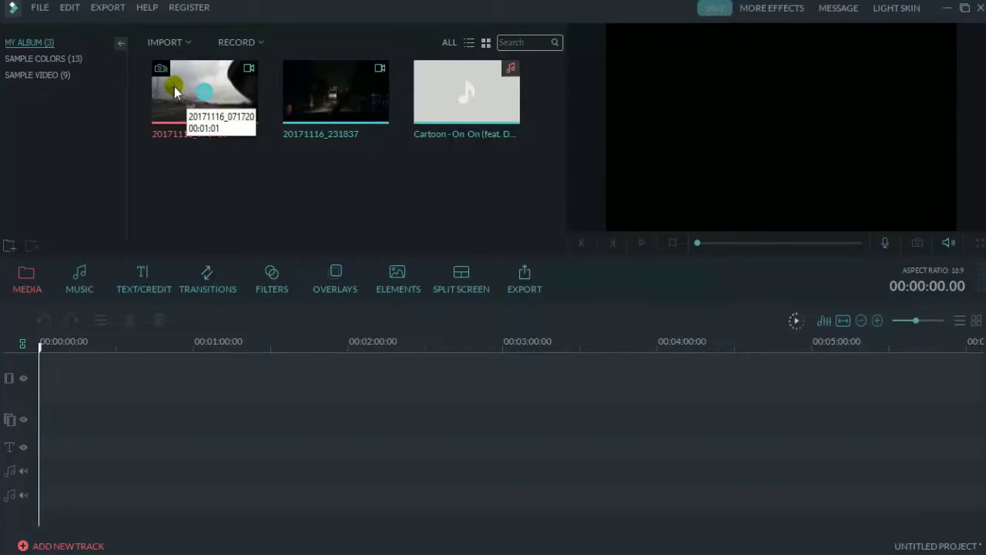
{"action": "left_click_drag", "start_coordinate": [176, 93], "coordinate": [88, 395]}
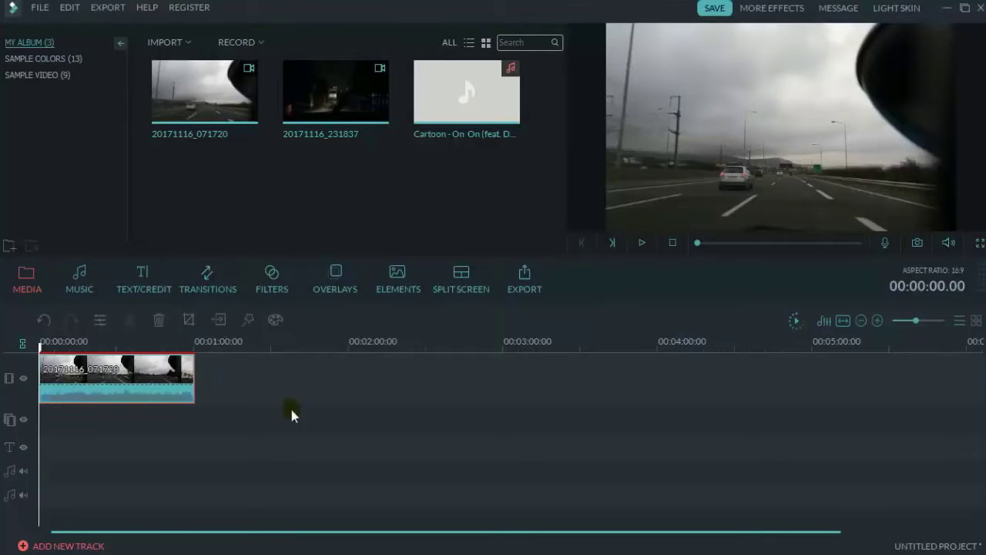
Open the edit settings of the 20171116_071720 clip, lower its audio volume to the minimum and return to its video settings.
{"action": "left_click_drag", "start_coordinate": [158, 399], "coordinate": [120, 385]}
{"action": "double_click", "coordinate": [120, 385]}
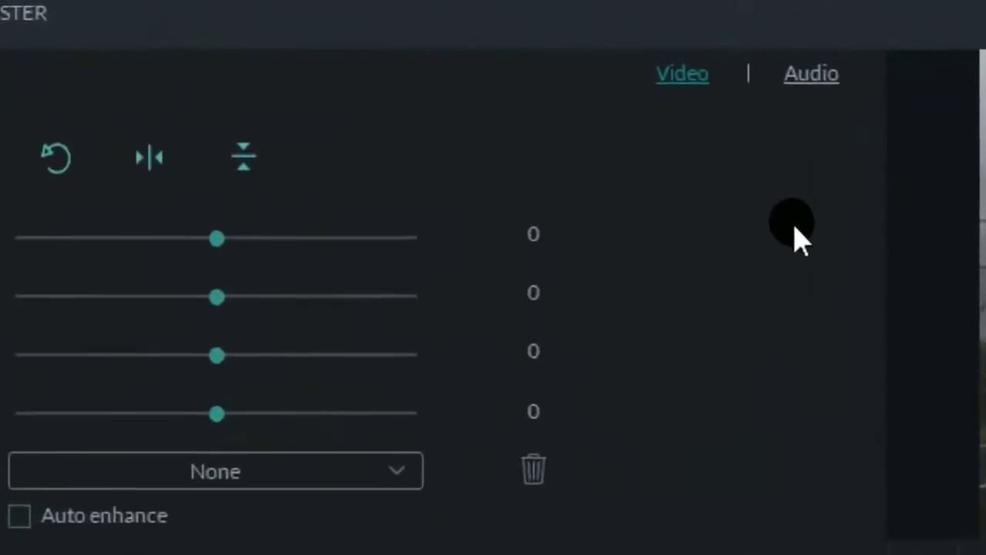
{"action": "left_click", "coordinate": [806, 80]}
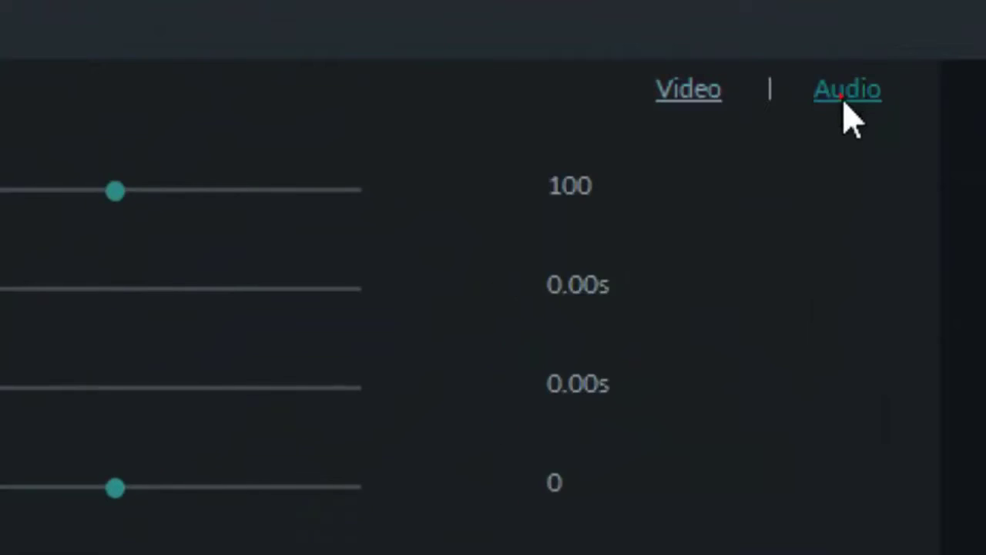
{"action": "left_click", "coordinate": [687, 92]}
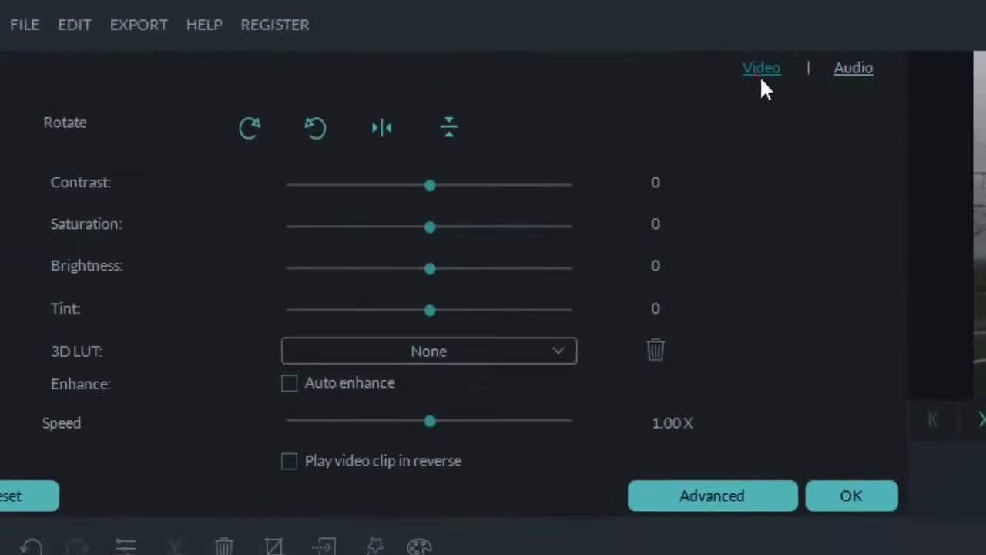
{"action": "left_click", "coordinate": [831, 92]}
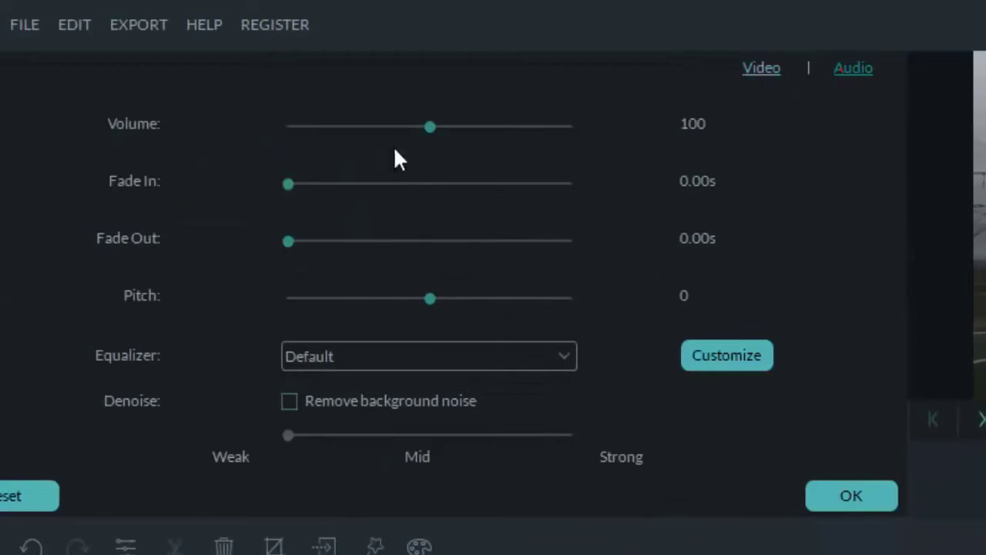
{"action": "left_click", "coordinate": [290, 127]}
{"action": "left_click_drag", "start_coordinate": [291, 125], "coordinate": [275, 125]}
{"action": "left_click", "coordinate": [759, 69]}
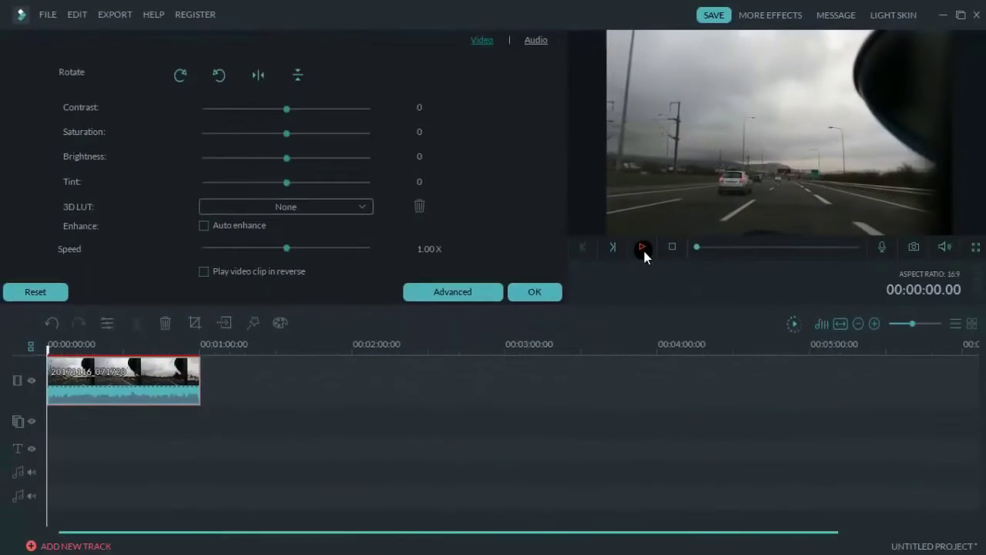
Play the clip in the full-screen preview and return to the normal view.
{"action": "left_click", "coordinate": [642, 248]}
{"action": "double_click", "coordinate": [668, 194]}
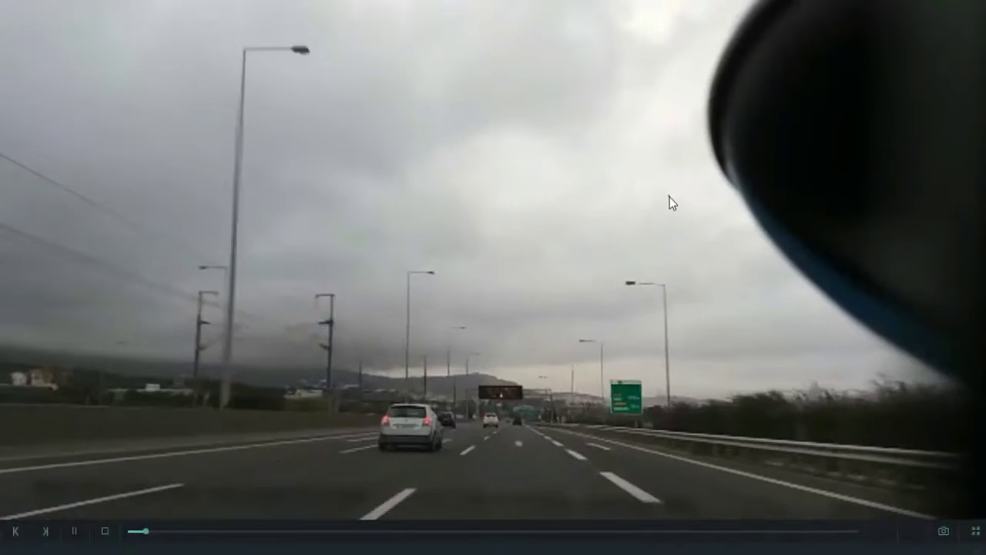
{"action": "double_click", "coordinate": [669, 198]}
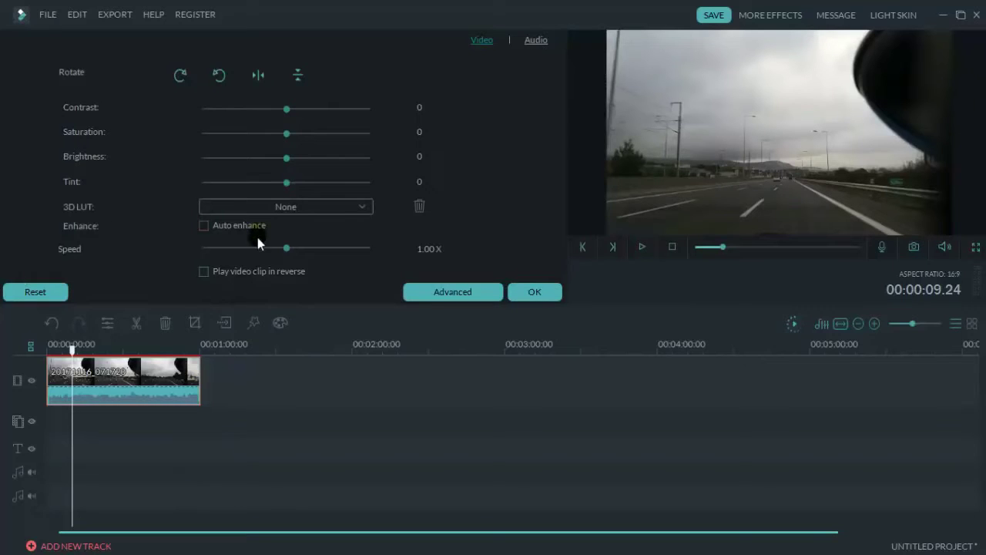
Slow the clip down to 0.25X speed and set its brightness to 49.
{"action": "left_click_drag", "start_coordinate": [285, 249], "coordinate": [274, 248]}
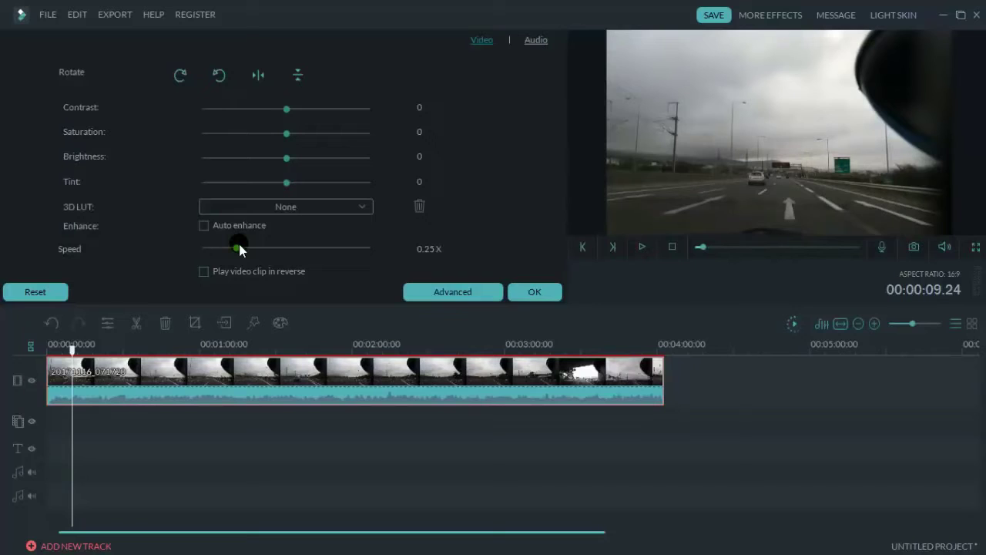
{"action": "left_click", "coordinate": [533, 290]}
{"action": "left_click_drag", "start_coordinate": [286, 157], "coordinate": [327, 162]}
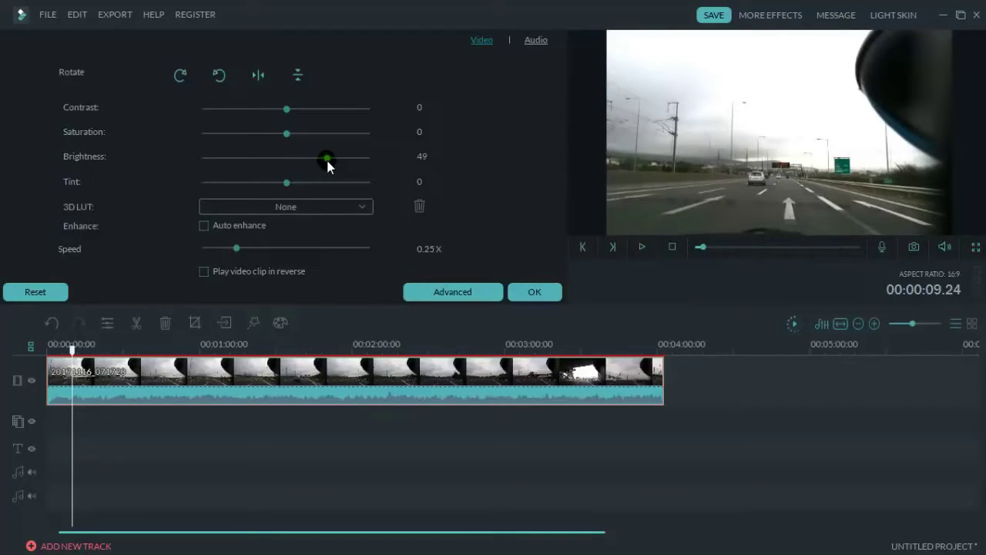
{"action": "left_click", "coordinate": [532, 291]}
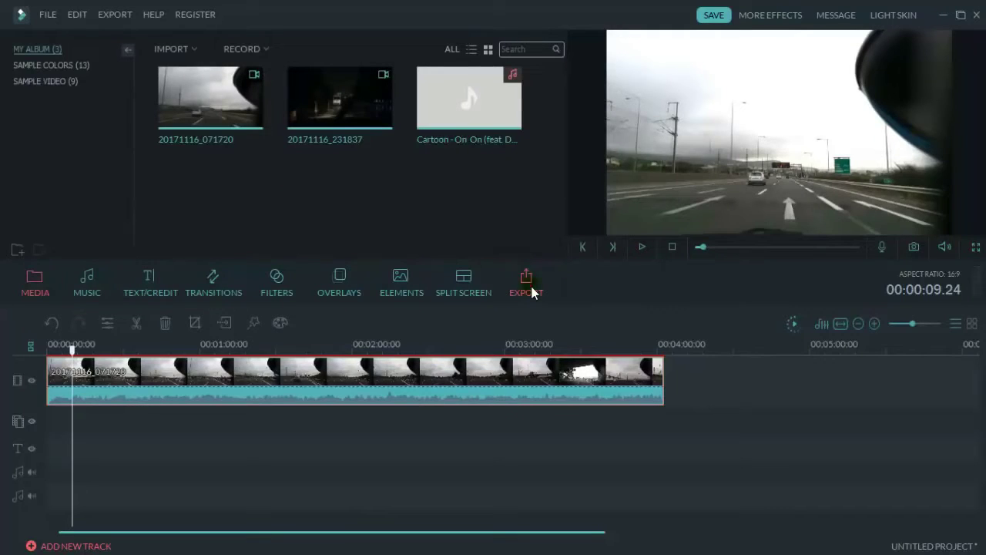
Reopen the clip's video settings and reduce its brightness to just above neutral.
{"action": "double_click", "coordinate": [121, 388]}
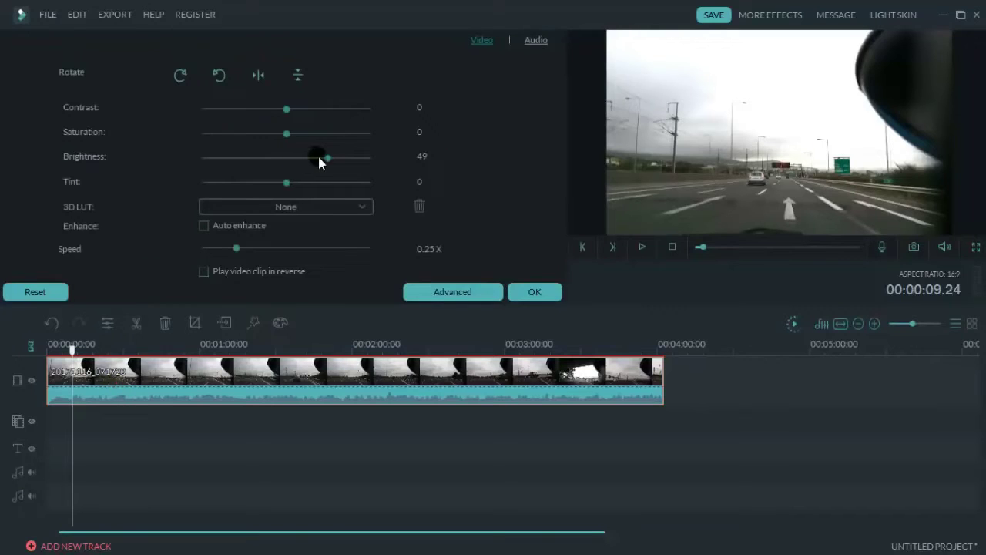
{"action": "left_click_drag", "start_coordinate": [327, 158], "coordinate": [295, 160]}
{"action": "left_click", "coordinate": [535, 292]}
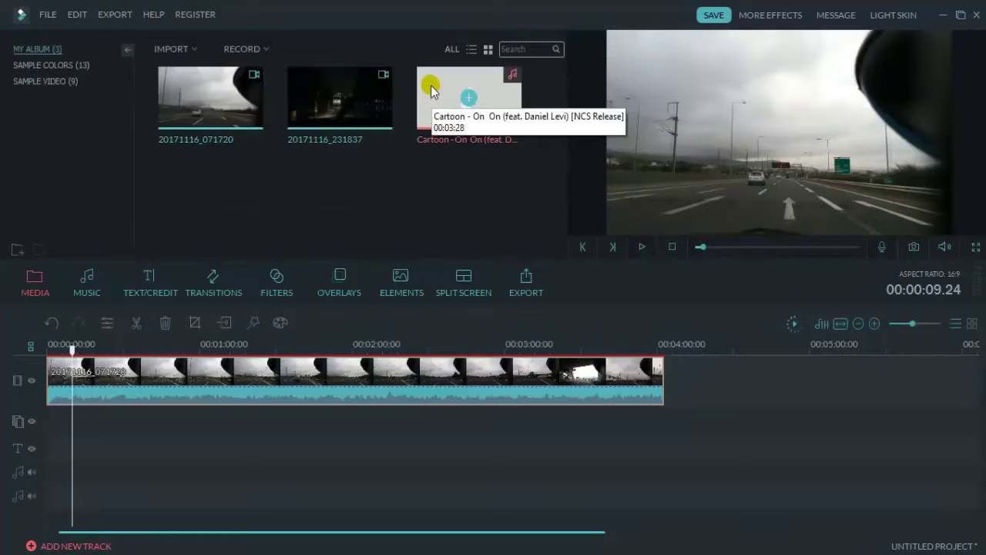
Add the Cartoon - On On song to the first audio track and play back the project.
{"action": "left_click", "coordinate": [468, 98]}
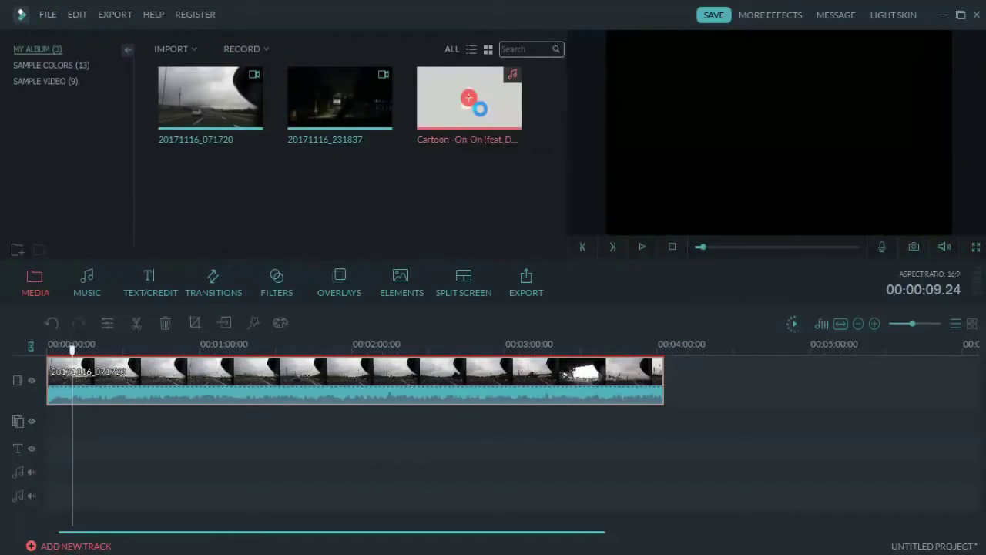
{"action": "left_click", "coordinate": [641, 246]}
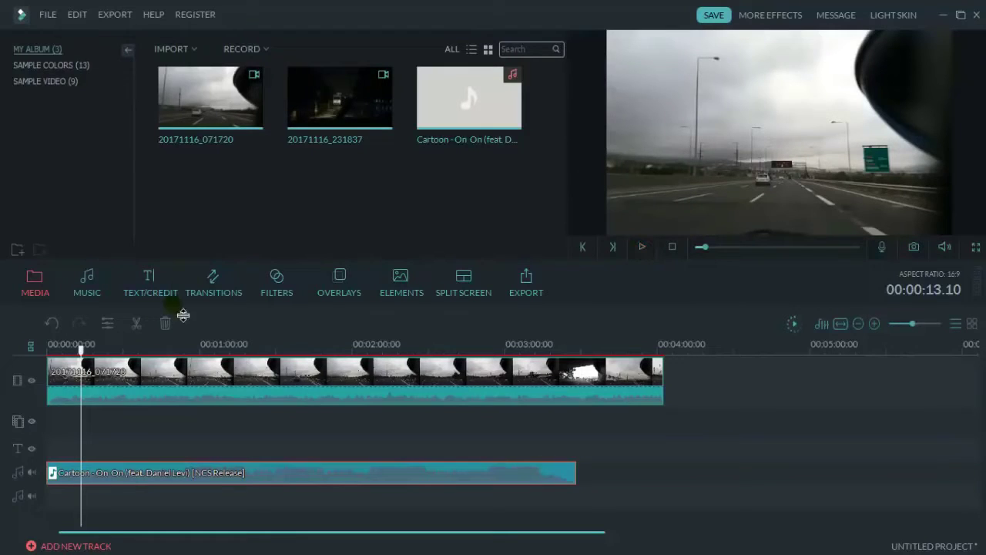
Insert the Opener 1 title at the beginning of the timeline, ahead of the video clip, and play it.
{"action": "left_click", "coordinate": [150, 295]}
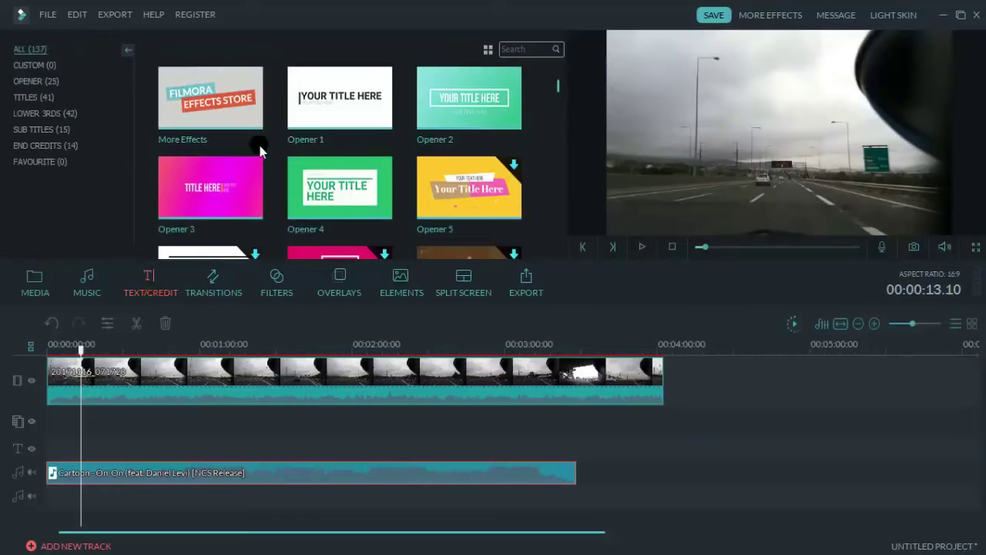
{"action": "left_click", "coordinate": [369, 70]}
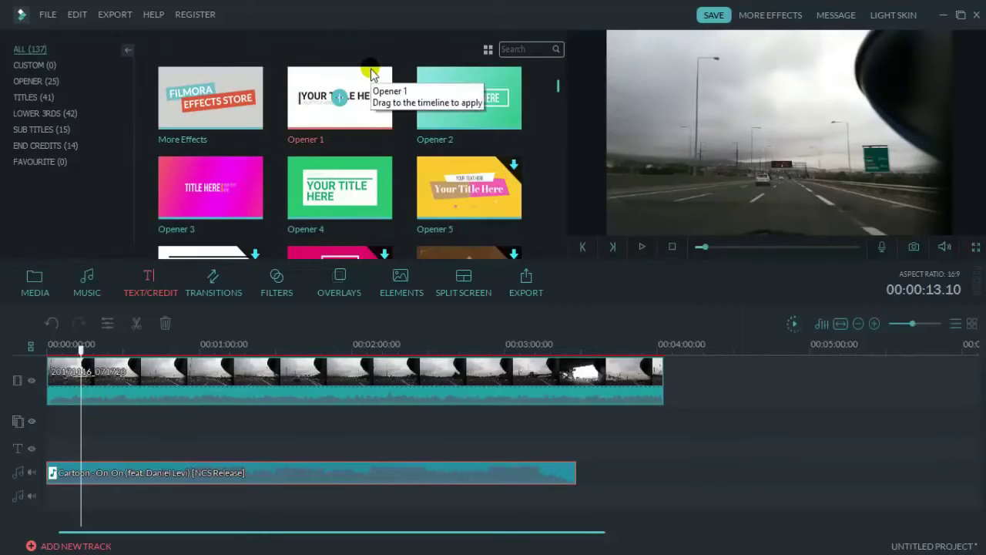
{"action": "left_click", "coordinate": [339, 99]}
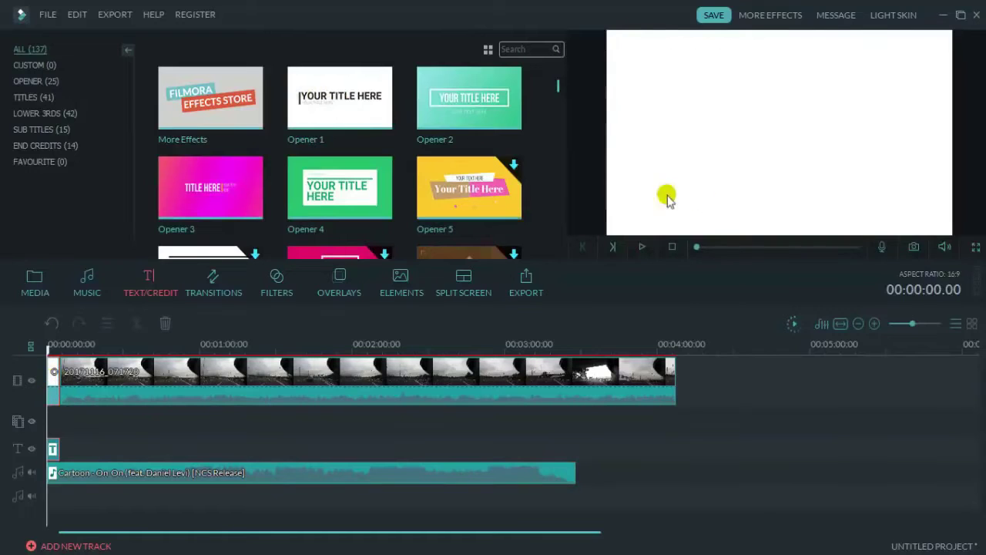
{"action": "left_click", "coordinate": [643, 246]}
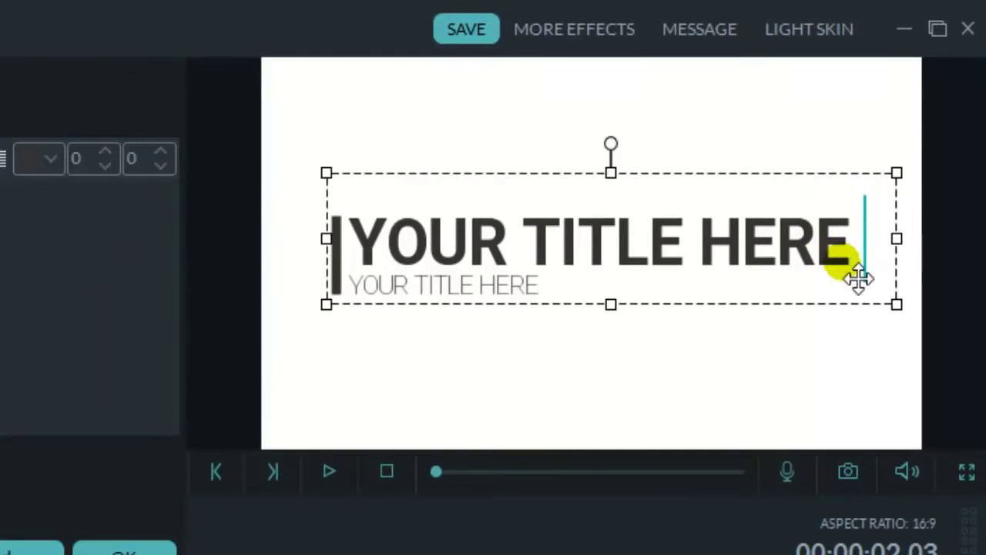
Replace the opener's main title with the presenter's full name and its subtitle with "Welcome", and preview the opener.
{"action": "type", "text": "Imran Pardesi"}
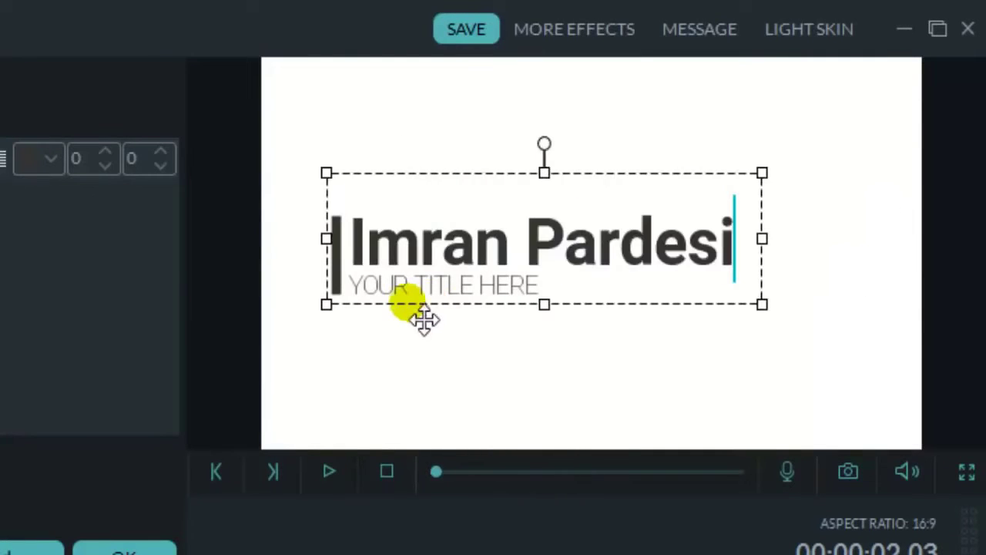
{"action": "left_click", "coordinate": [416, 287]}
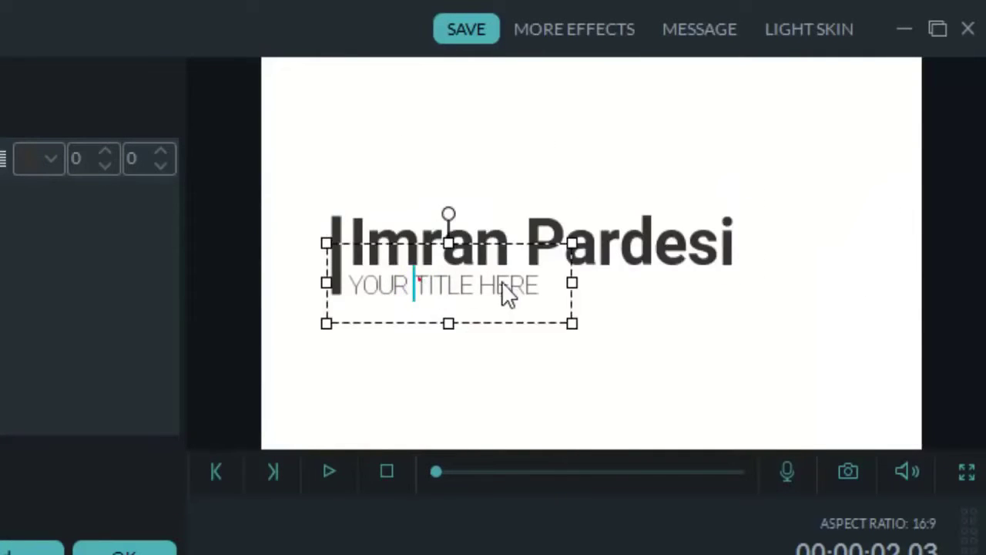
{"action": "left_click", "coordinate": [540, 286]}
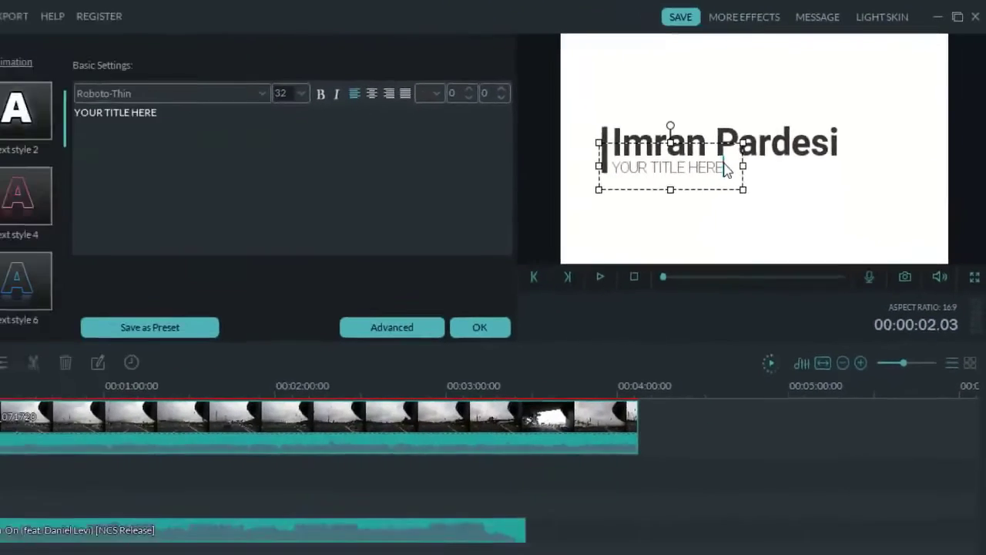
{"action": "key", "text": "BackSpace"}
{"action": "key", "text": "BackSpace"}
{"action": "key", "text": "BackSpace"}
{"action": "key", "text": "BackSpace"}
{"action": "key", "text": "BackSpace"}
{"action": "key", "text": "BackSpace"}
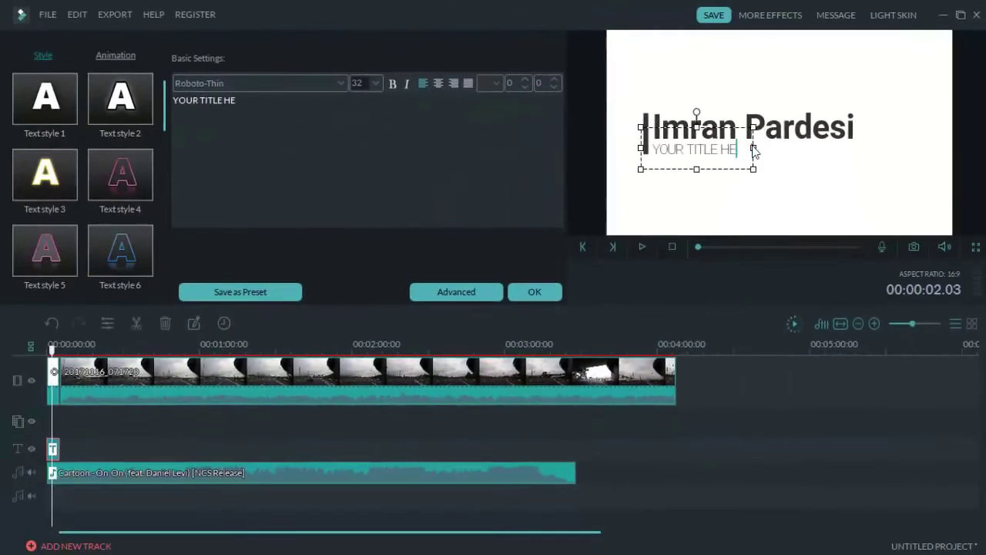
{"action": "key", "text": "BackSpace"}
{"action": "key", "text": "BackSpace"}
{"action": "key", "text": "BackSpace"}
{"action": "key", "text": "BackSpace"}
{"action": "key", "text": "BackSpace"}
{"action": "key", "text": "BackSpace"}
{"action": "key", "text": "BackSpace"}
{"action": "key", "text": "BackSpace"}
{"action": "key", "text": "BackSpace"}
{"action": "type", "text": "Welcome"}
{"action": "left_click", "coordinate": [642, 247]}
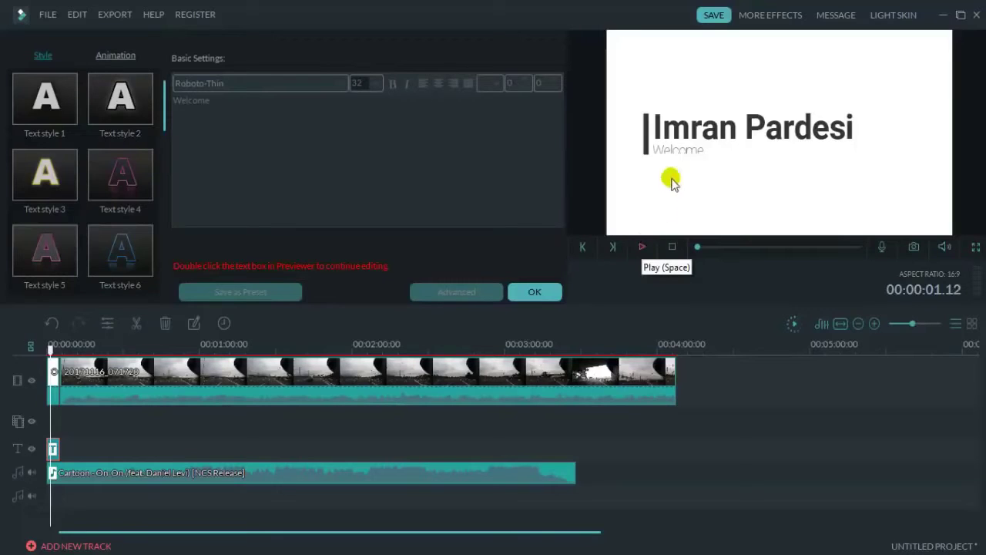
Open the opener's main title for editing and look over its font size, animation and text style options.
{"action": "double_click", "coordinate": [744, 125]}
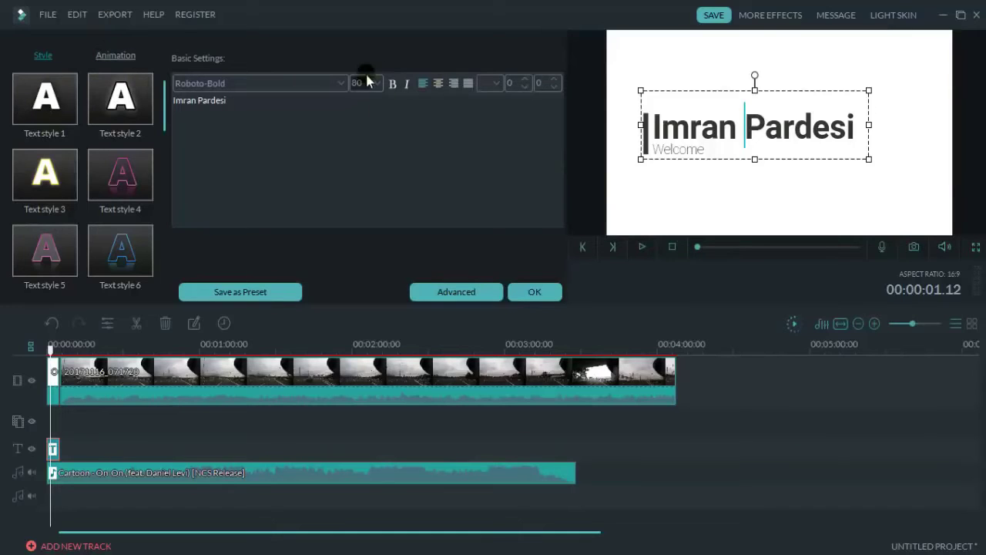
{"action": "left_click", "coordinate": [660, 103]}
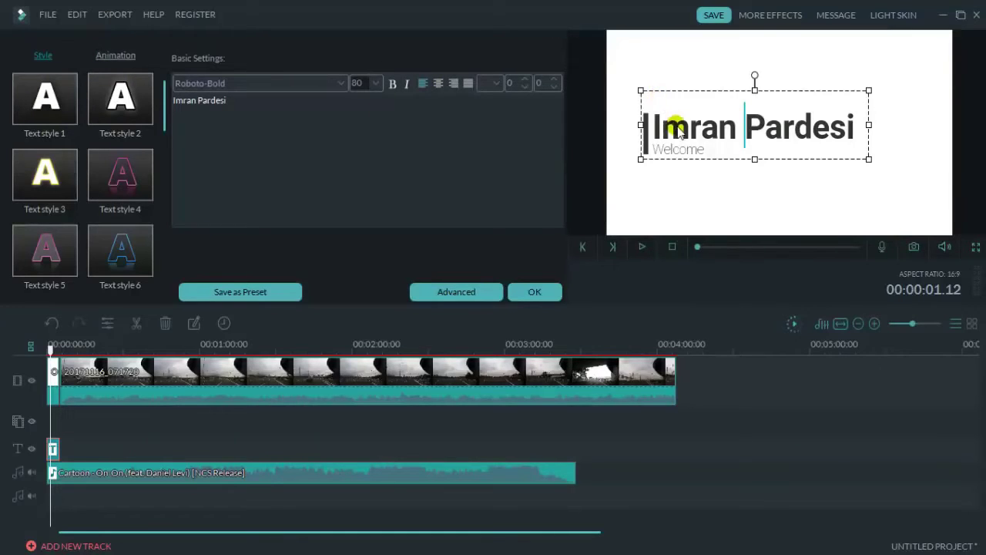
{"action": "left_click", "coordinate": [378, 85]}
{"action": "left_click", "coordinate": [378, 86]}
{"action": "left_click", "coordinate": [114, 55]}
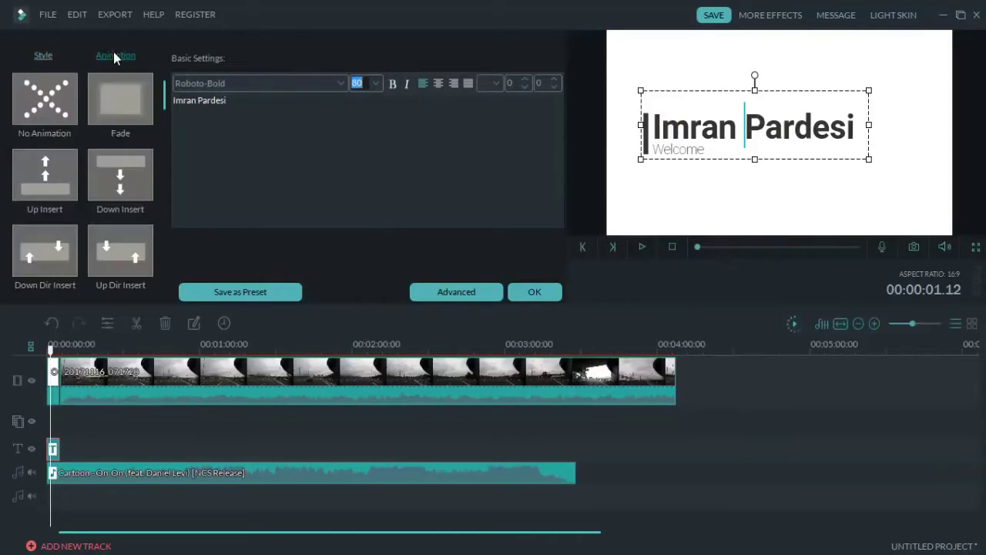
{"action": "left_click", "coordinate": [41, 58]}
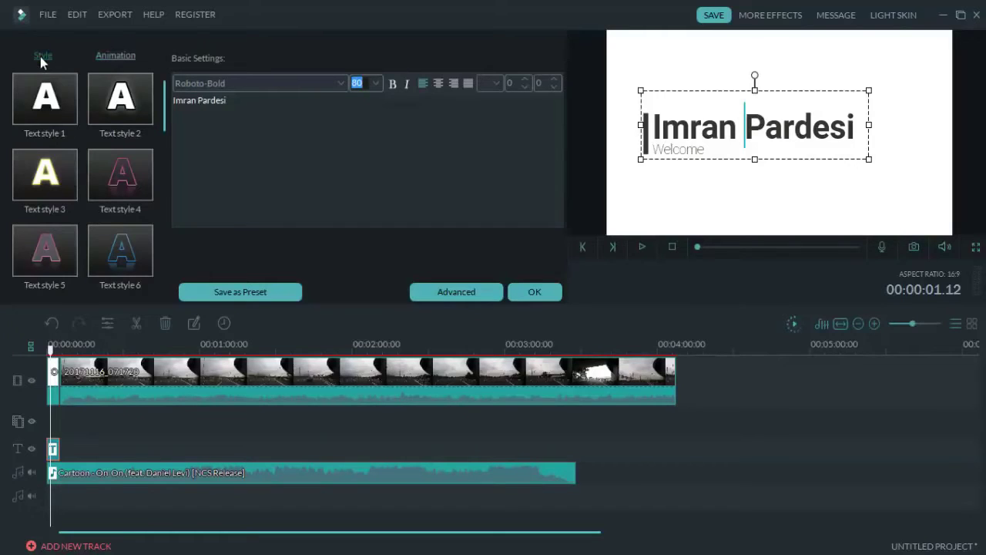
{"action": "left_click", "coordinate": [41, 59]}
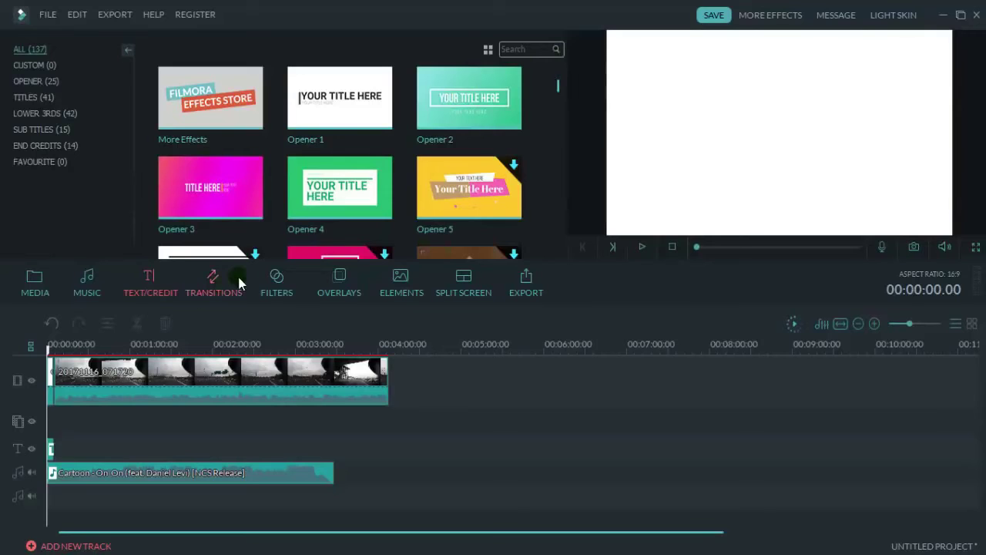
Add the Blind transition at the cut between Opener 1 and the 20171116_071720 clip.
{"action": "left_click", "coordinate": [219, 290]}
{"action": "scroll", "coordinate": [558, 111], "scroll_direction": "up", "scroll_amount": 5}
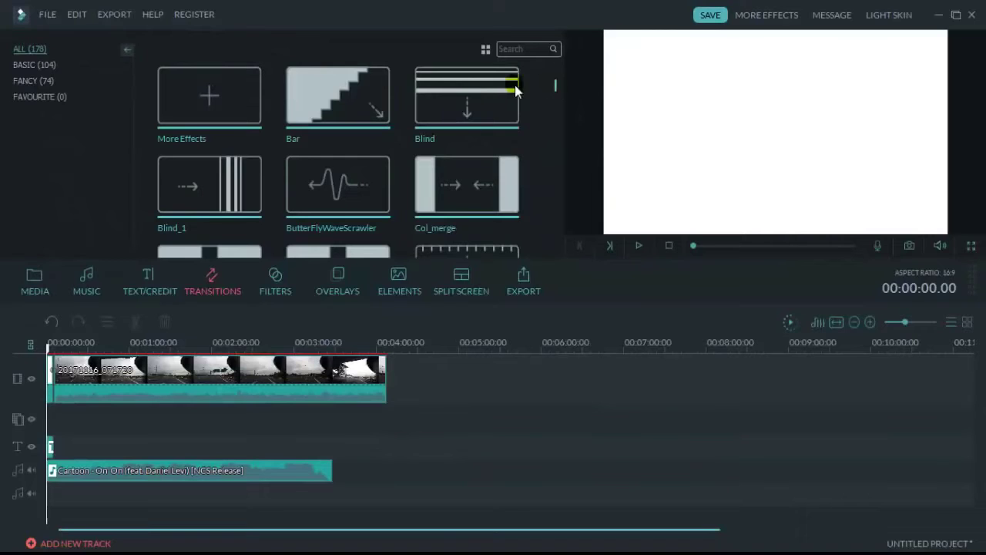
{"action": "mouse_move", "coordinate": [555, 85]}
{"action": "left_mouse_down"}
{"action": "mouse_move", "coordinate": [553, 99]}
{"action": "mouse_move", "coordinate": [551, 72]}
{"action": "left_mouse_up"}
{"action": "mouse_move", "coordinate": [482, 93]}
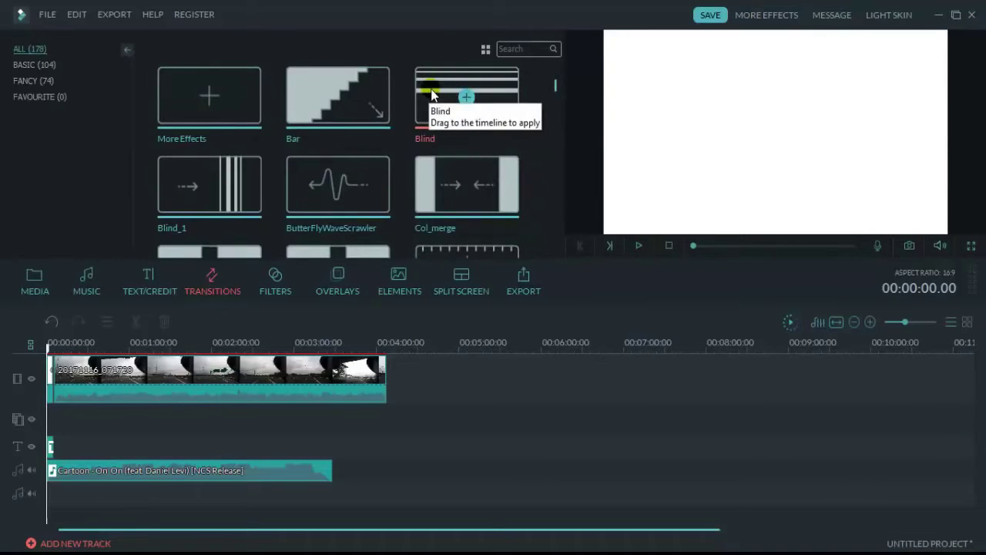
{"action": "left_click_drag", "start_coordinate": [432, 94], "coordinate": [53, 370]}
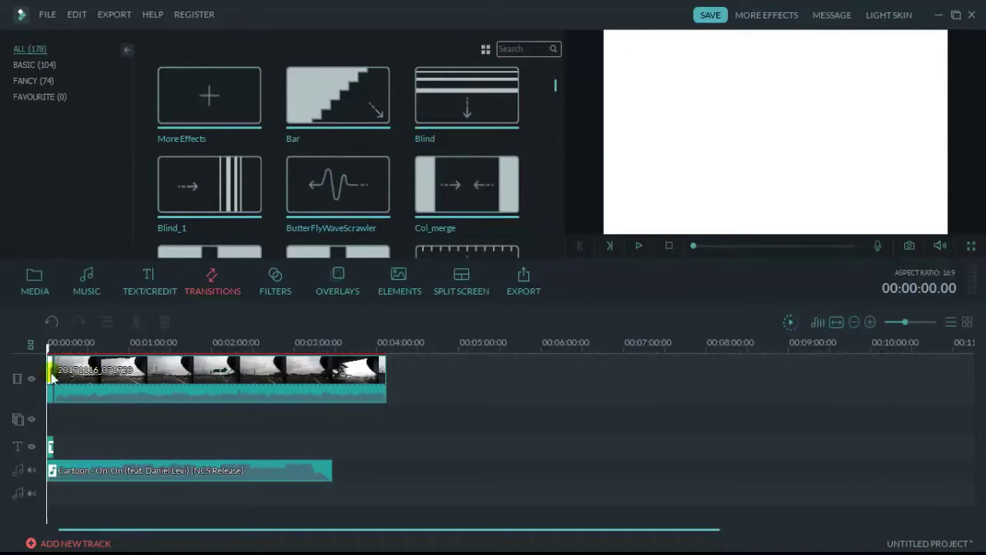
{"action": "mouse_move", "coordinate": [462, 97]}
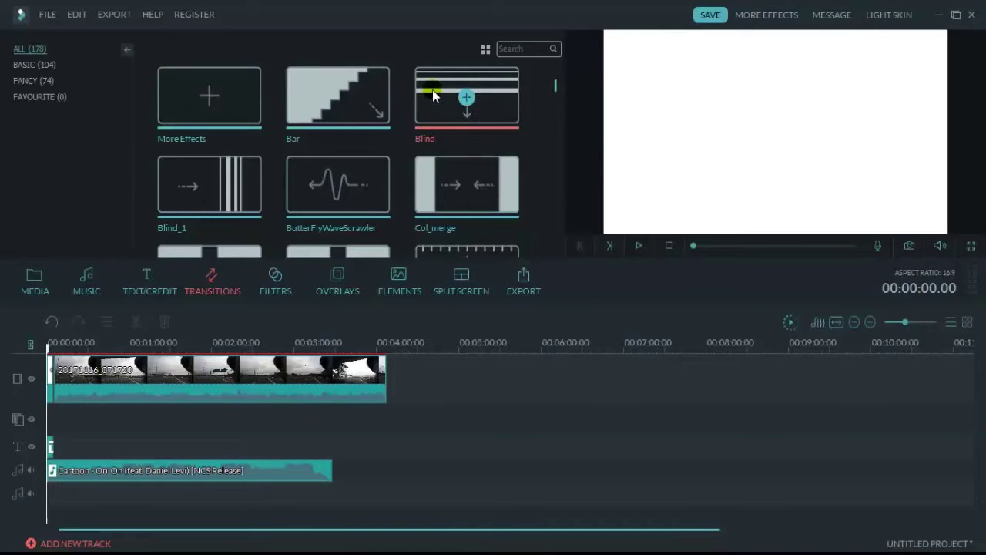
{"action": "left_click", "coordinate": [58, 376]}
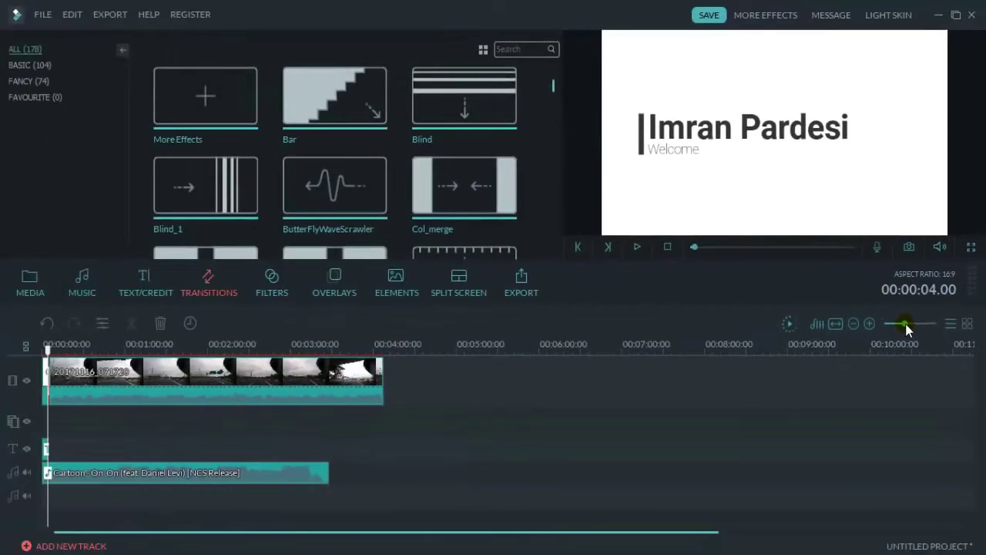
{"action": "left_click_drag", "start_coordinate": [907, 323], "coordinate": [916, 324]}
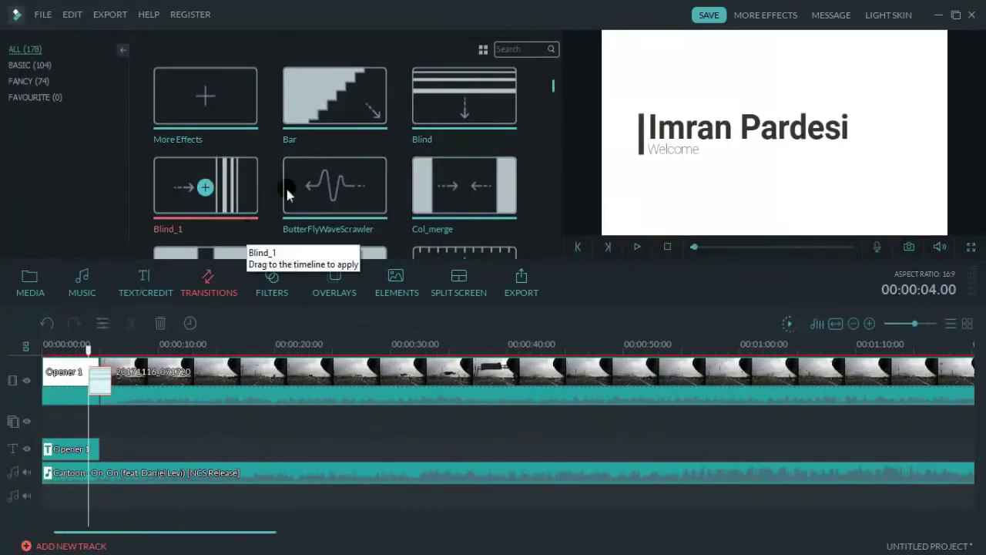
{"action": "left_click_drag", "start_coordinate": [286, 195], "coordinate": [109, 396]}
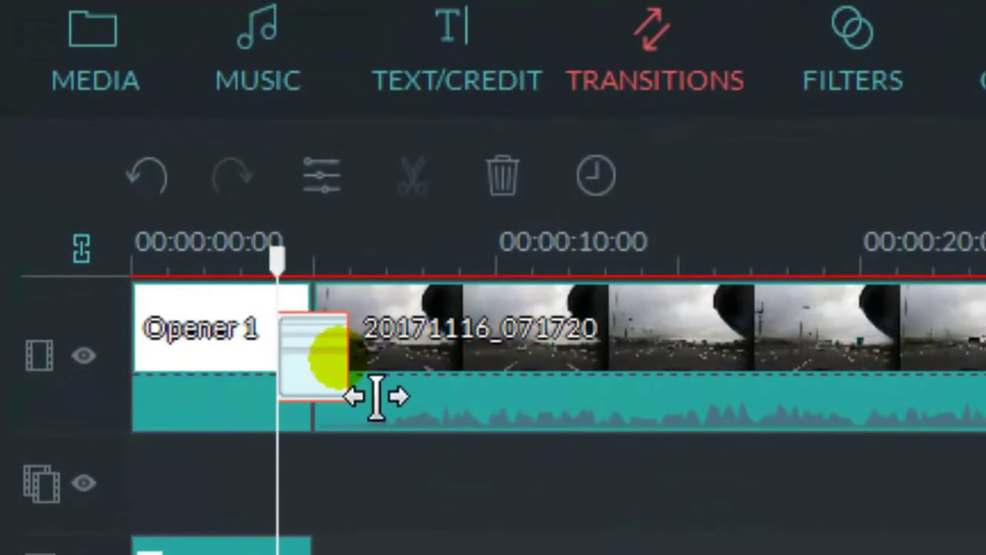
Lengthen the Blind transition to about 5 seconds across the cut and play the project from the start.
{"action": "left_click_drag", "start_coordinate": [386, 396], "coordinate": [420, 393]}
{"action": "left_click", "coordinate": [194, 363]}
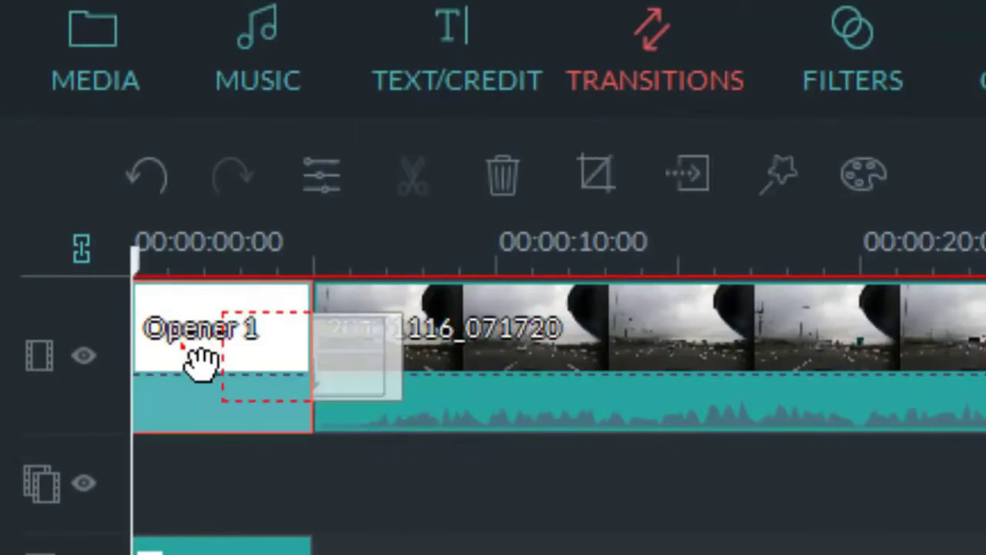
{"action": "left_click", "coordinate": [275, 309]}
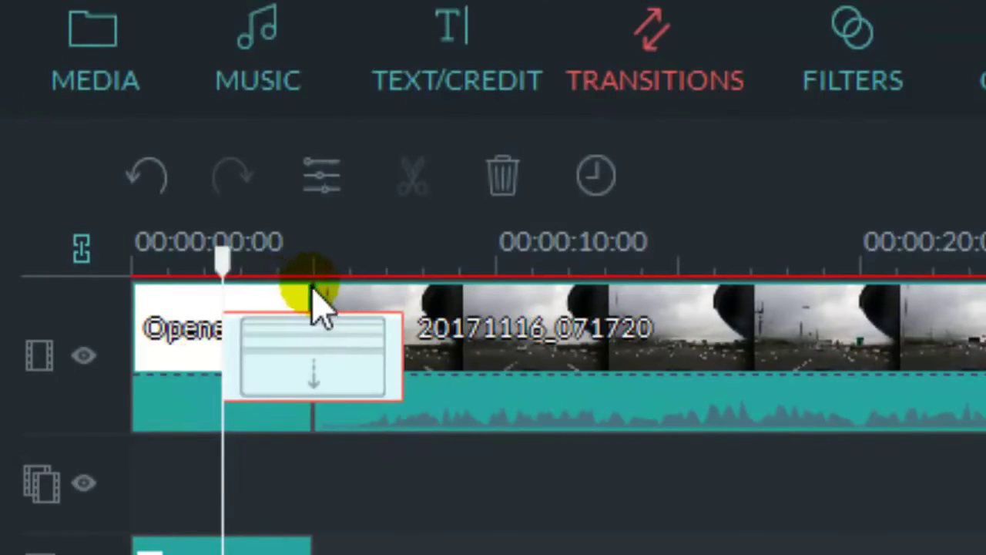
{"action": "left_click", "coordinate": [173, 317]}
{"action": "left_click_drag", "start_coordinate": [218, 328], "coordinate": [370, 308]}
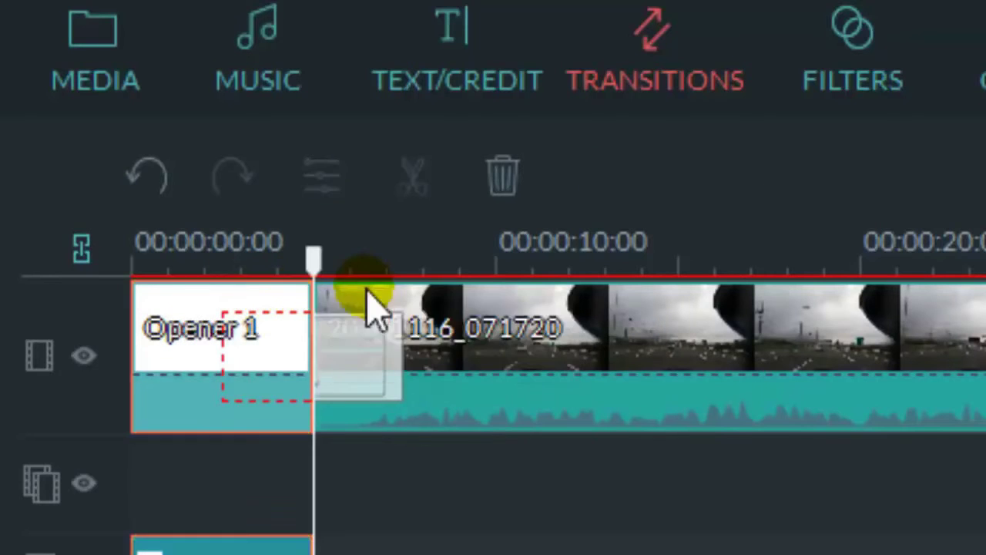
{"action": "left_click", "coordinate": [370, 316]}
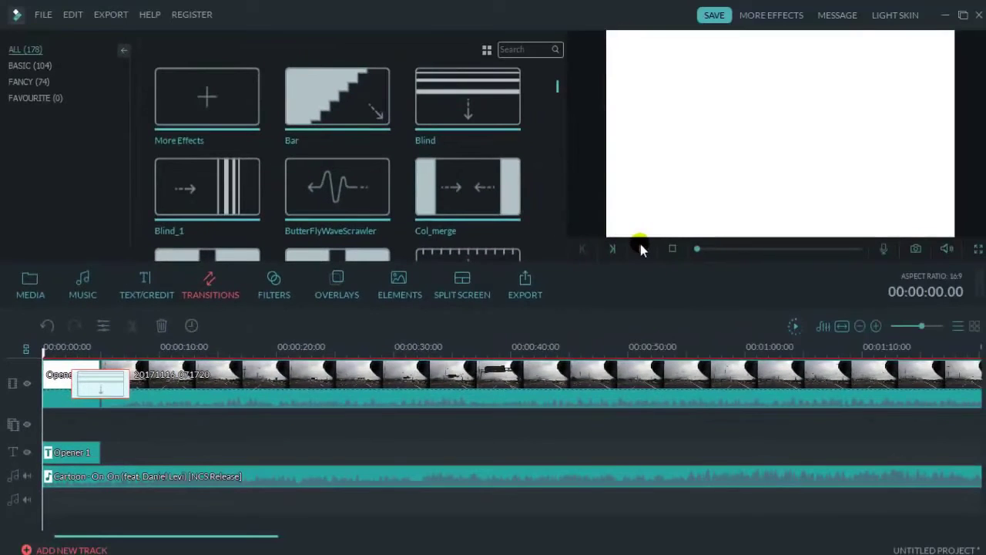
{"action": "left_click", "coordinate": [642, 248]}
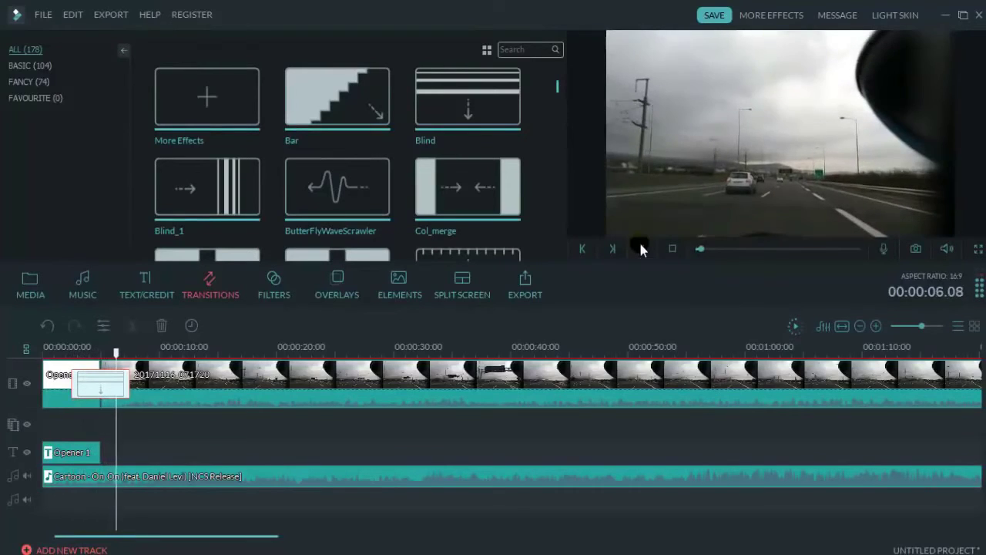
{"action": "left_click", "coordinate": [642, 247]}
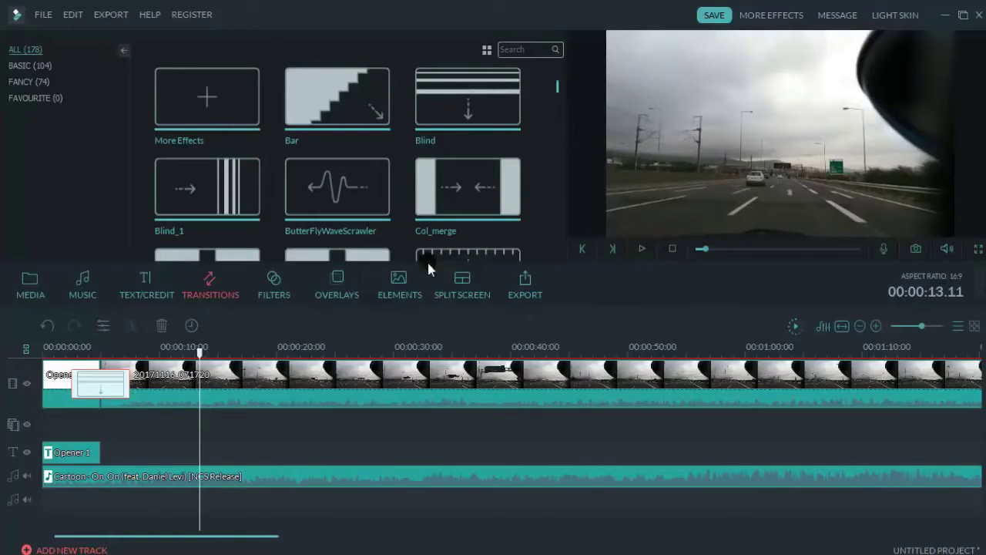
Add the September filter, shift it to start at about 4 seconds over the transition, and play that section.
{"action": "left_click", "coordinate": [273, 302]}
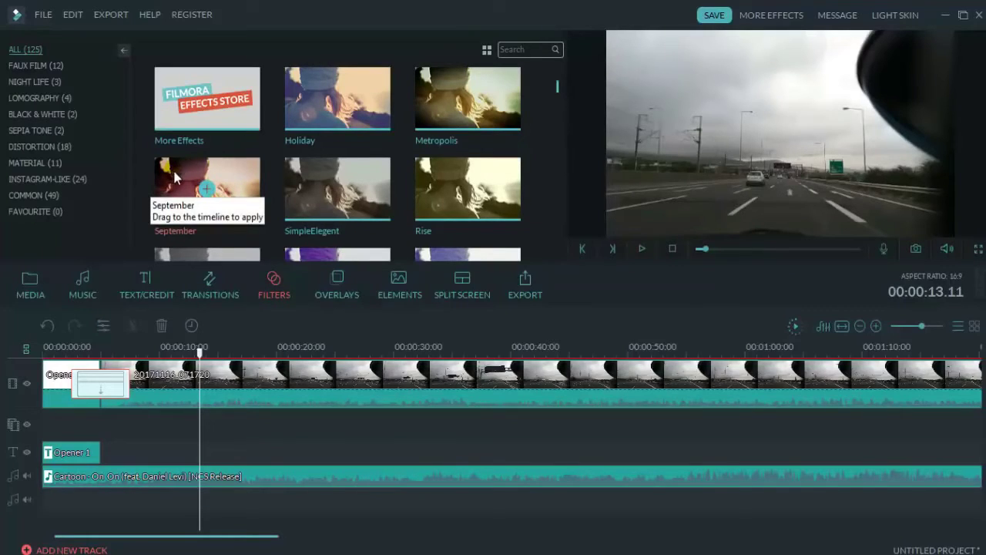
{"action": "left_click_drag", "start_coordinate": [172, 167], "coordinate": [51, 439]}
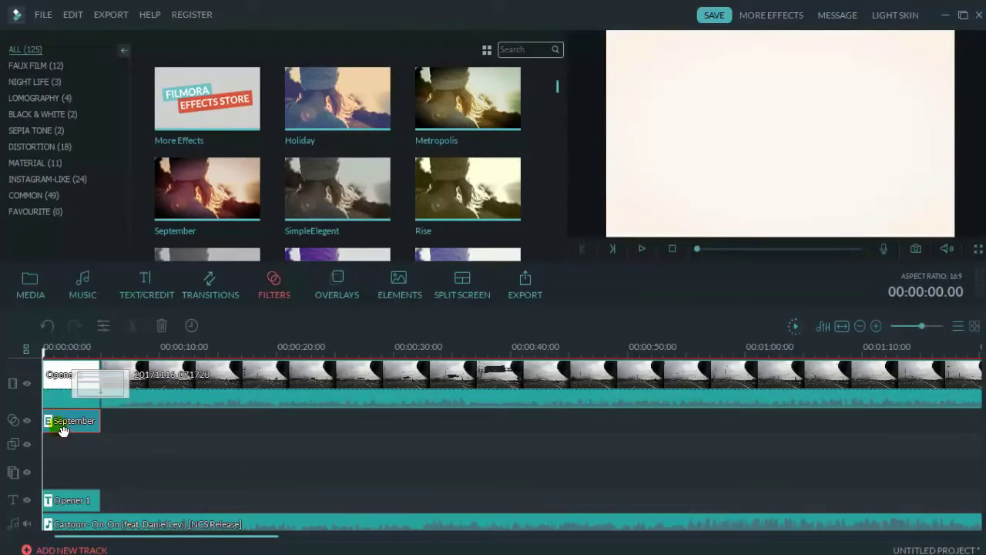
{"action": "left_click_drag", "start_coordinate": [62, 422], "coordinate": [111, 425]}
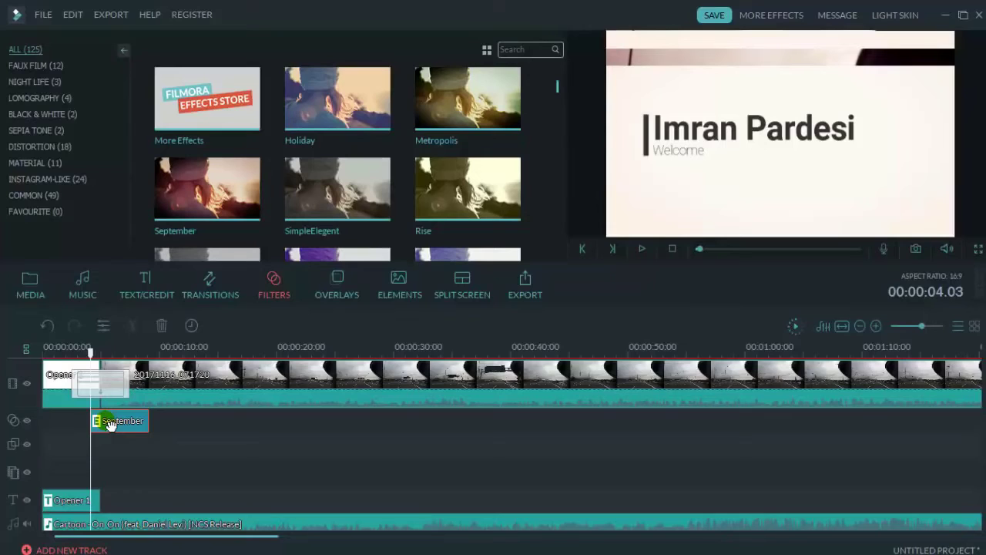
{"action": "left_click", "coordinate": [641, 248]}
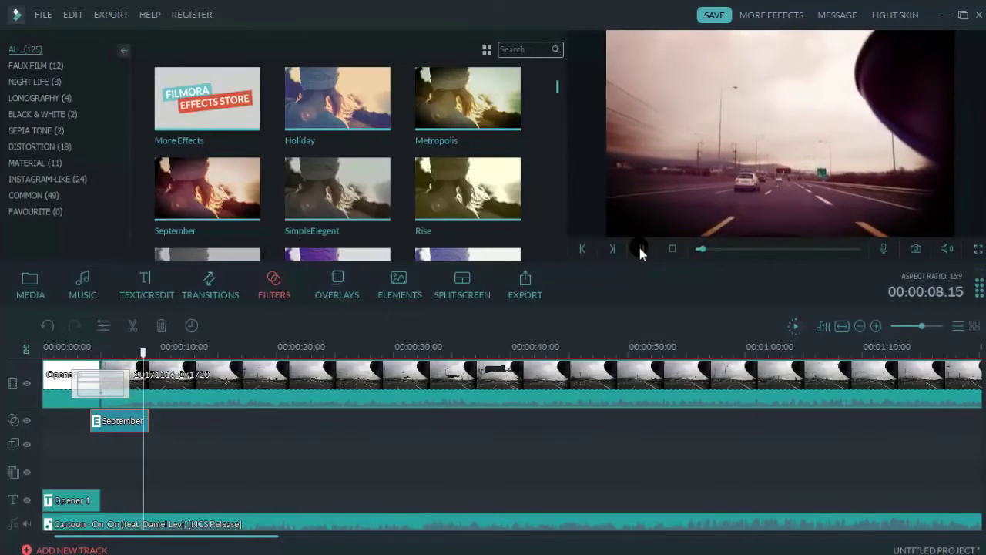
{"action": "left_click", "coordinate": [641, 249]}
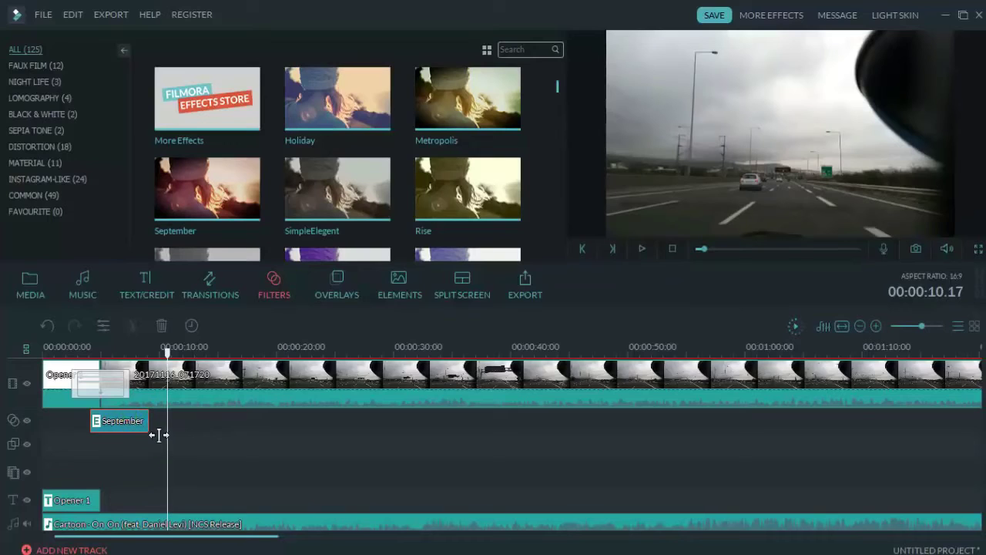
{"action": "mouse_move", "coordinate": [158, 435]}
{"action": "left_mouse_down"}
{"action": "mouse_move", "coordinate": [175, 425]}
{"action": "mouse_move", "coordinate": [588, 431]}
{"action": "mouse_move", "coordinate": [653, 412]}
{"action": "mouse_move", "coordinate": [179, 416]}
{"action": "mouse_move", "coordinate": [150, 429]}
{"action": "left_mouse_up"}
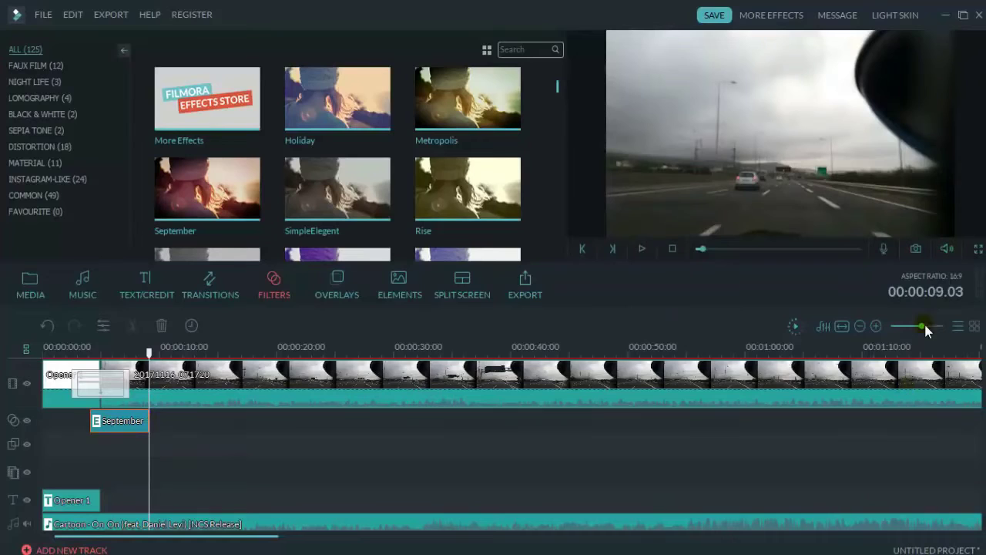
Trim the end of the 20171116_071720 clip so it finishes at about 22 seconds on the timeline.
{"action": "left_click_drag", "start_coordinate": [924, 325], "coordinate": [913, 325]}
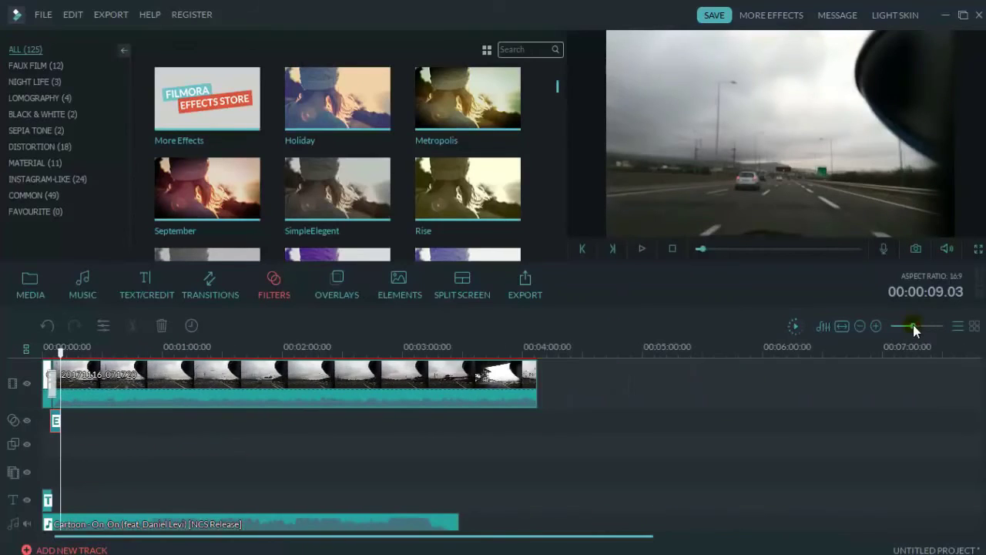
{"action": "left_click", "coordinate": [513, 377]}
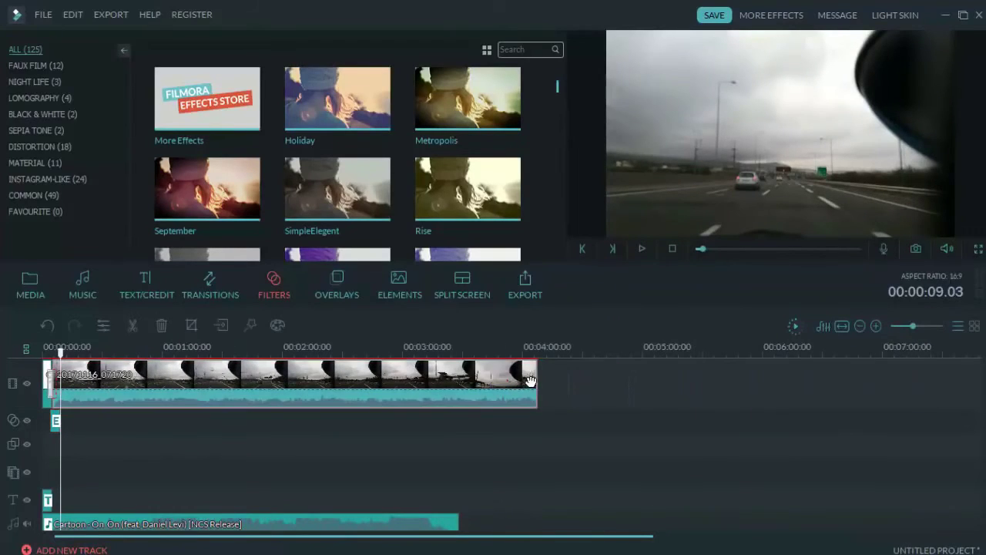
{"action": "left_click_drag", "start_coordinate": [547, 384], "coordinate": [85, 383]}
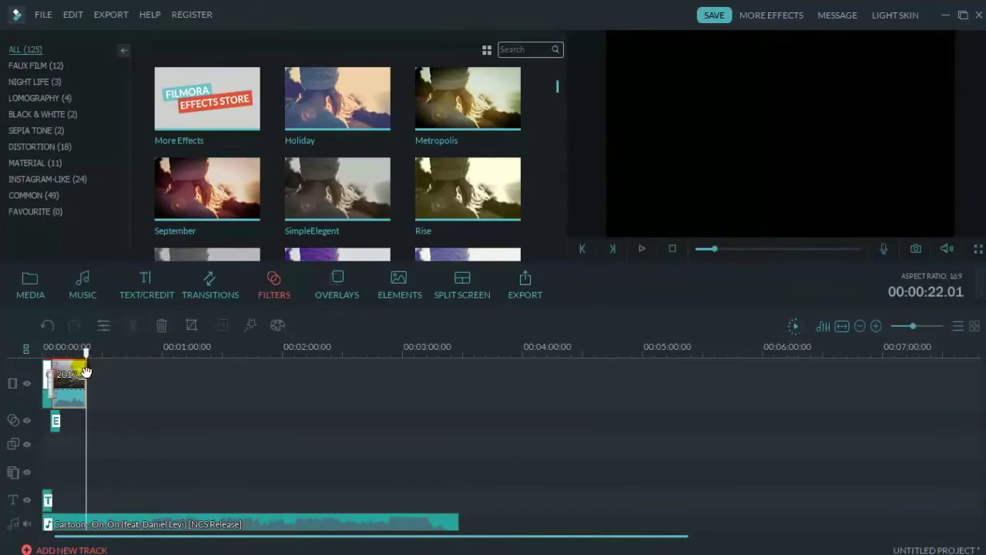
Append the 20171116_231837 video after the first clip and trim its end to just before the 3-minute mark.
{"action": "left_click", "coordinate": [31, 280]}
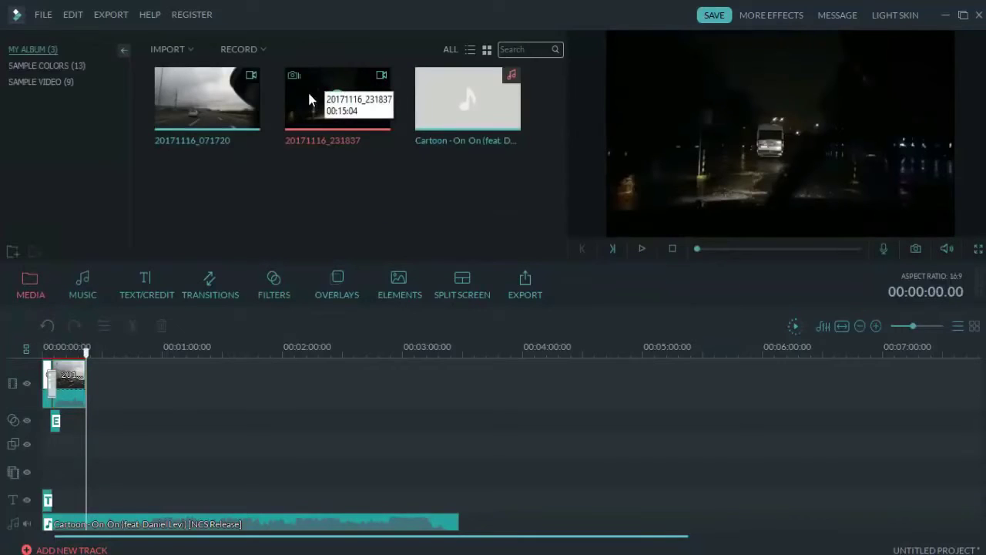
{"action": "left_click_drag", "start_coordinate": [309, 94], "coordinate": [166, 385]}
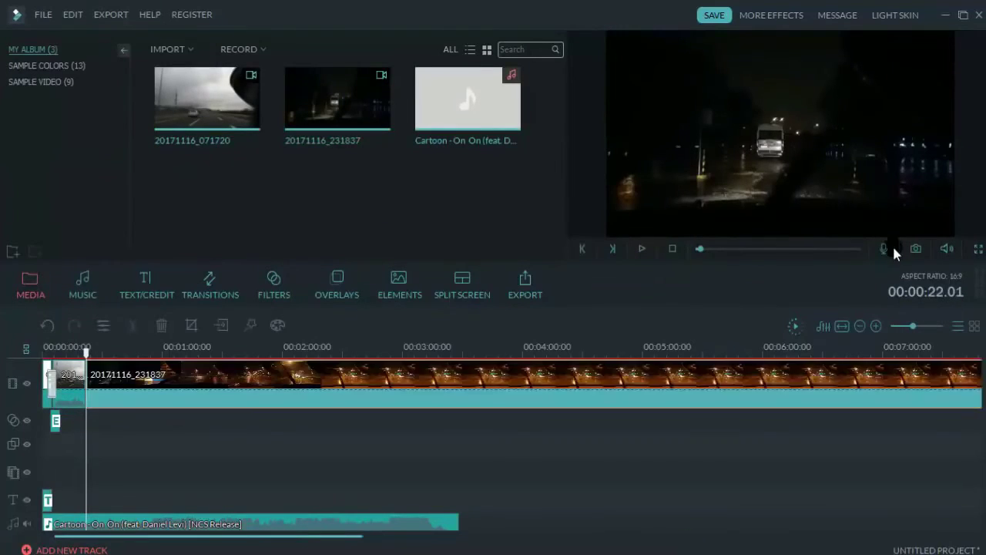
{"action": "left_click", "coordinate": [904, 327]}
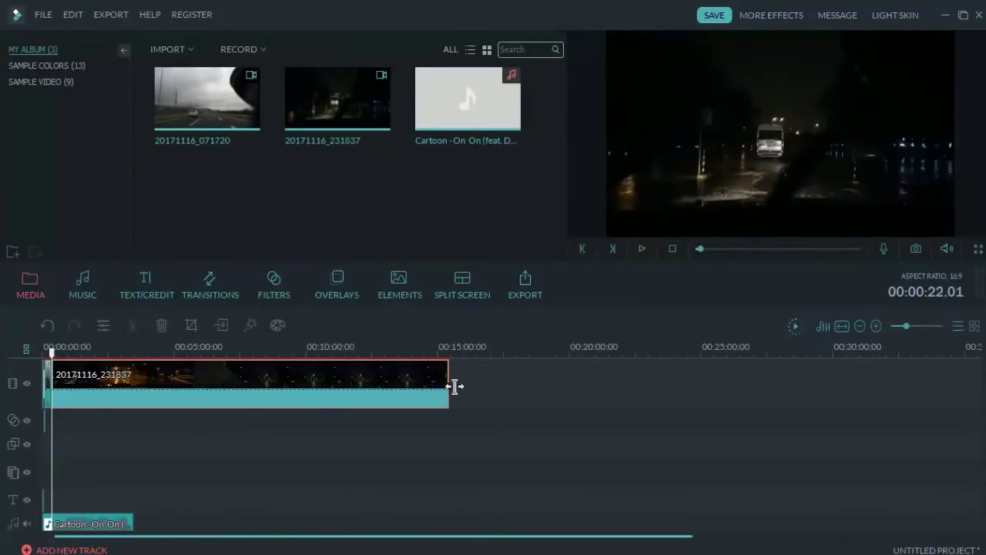
{"action": "left_click_drag", "start_coordinate": [454, 385], "coordinate": [98, 356]}
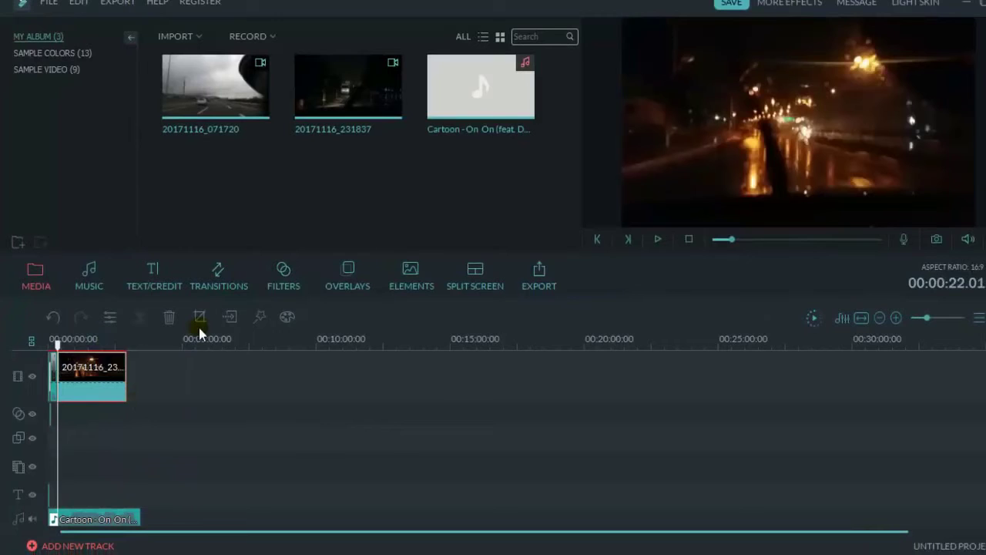
Slow the 20171116_231837 clip to 0.25X speed and set its audio volume to 0.
{"action": "double_click", "coordinate": [96, 372]}
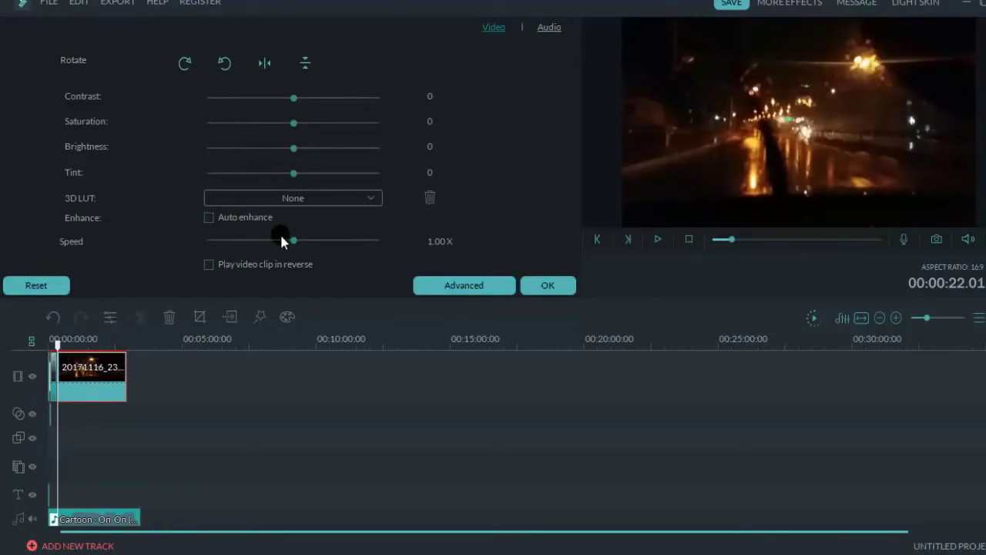
{"action": "left_click_drag", "start_coordinate": [292, 240], "coordinate": [242, 240]}
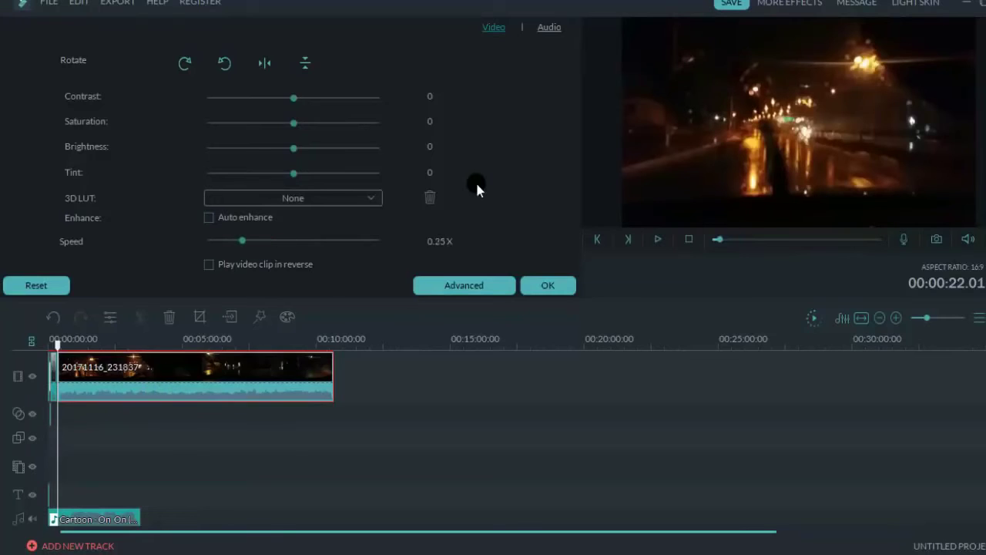
{"action": "left_click", "coordinate": [550, 28]}
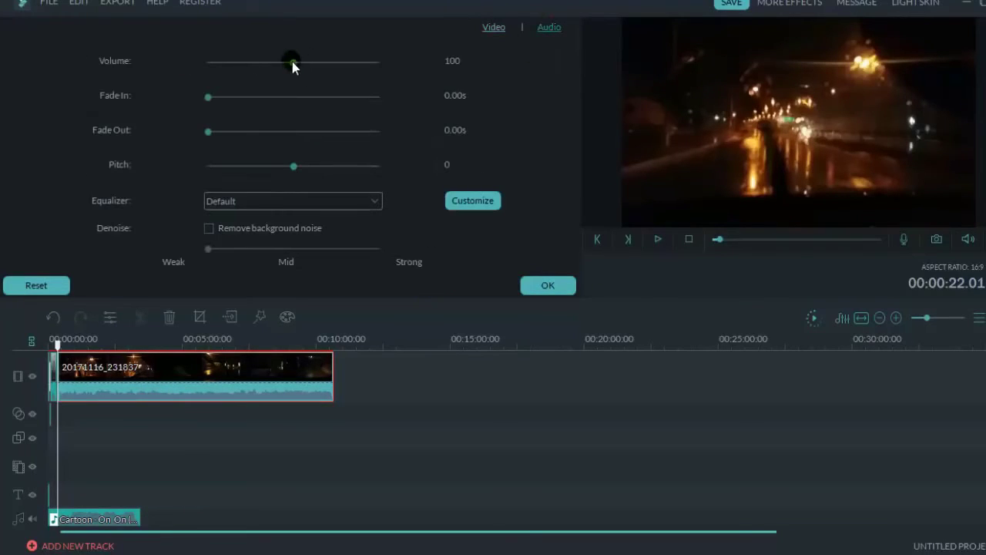
{"action": "left_click_drag", "start_coordinate": [292, 62], "coordinate": [157, 77]}
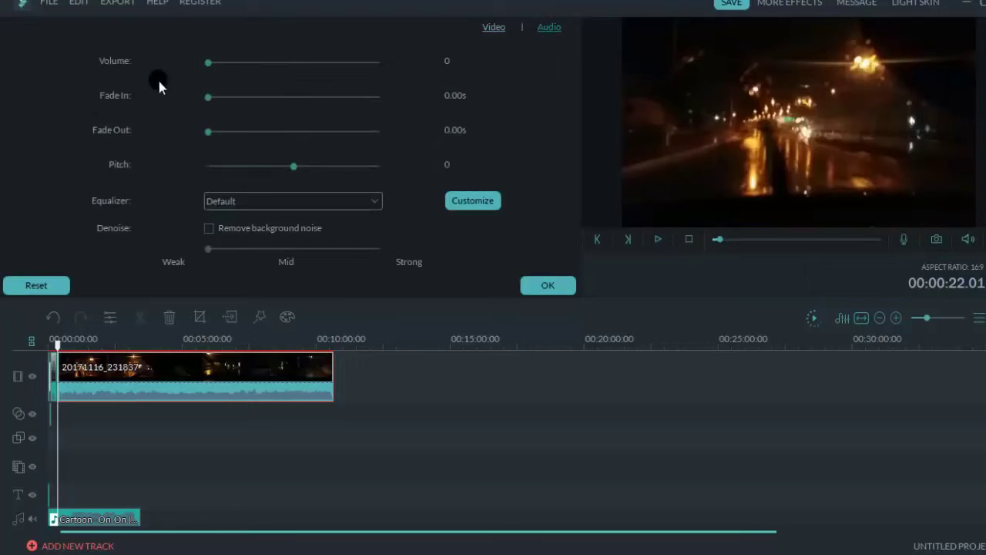
Add the Linear Wipe transition between the 20171116_071720 and 20171116_231837 clips and extend it to end at about 26 seconds.
{"action": "left_click", "coordinate": [545, 282]}
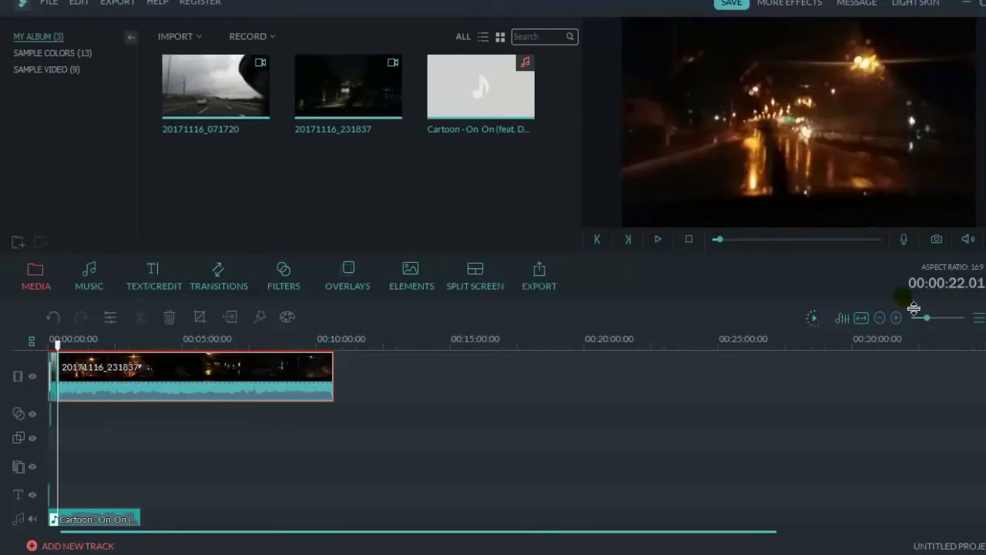
{"action": "left_click_drag", "start_coordinate": [928, 317], "coordinate": [943, 316]}
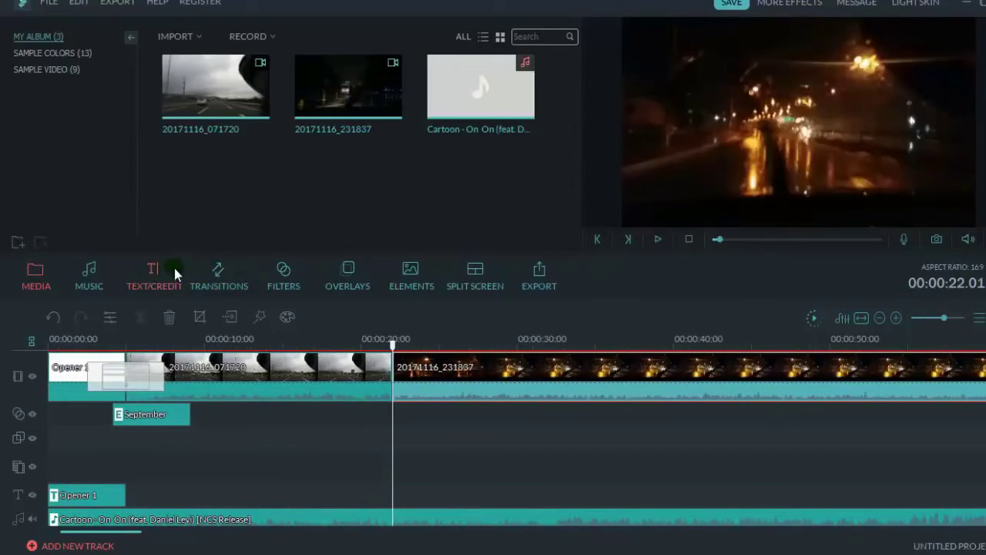
{"action": "left_click", "coordinate": [218, 281]}
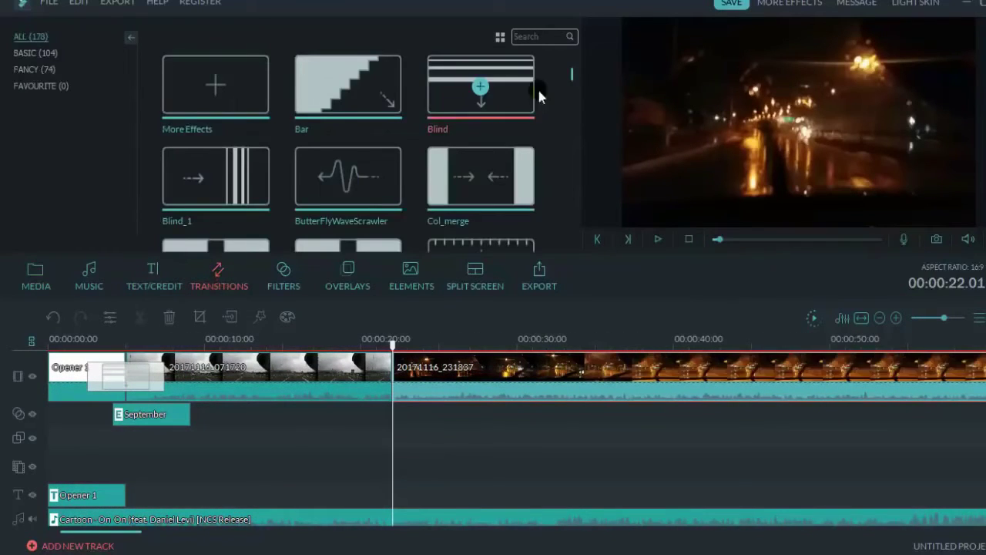
{"action": "scroll", "coordinate": [574, 100], "scroll_direction": "down", "scroll_amount": 5}
{"action": "scroll", "coordinate": [574, 102], "scroll_direction": "down", "scroll_amount": 3}
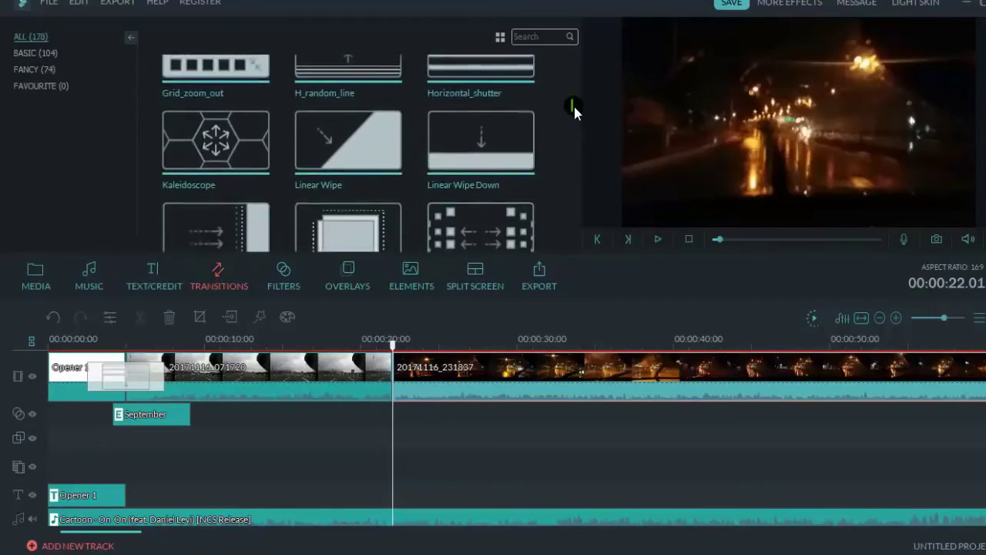
{"action": "left_click", "coordinate": [318, 129]}
{"action": "left_click_drag", "start_coordinate": [368, 342], "coordinate": [467, 384]}
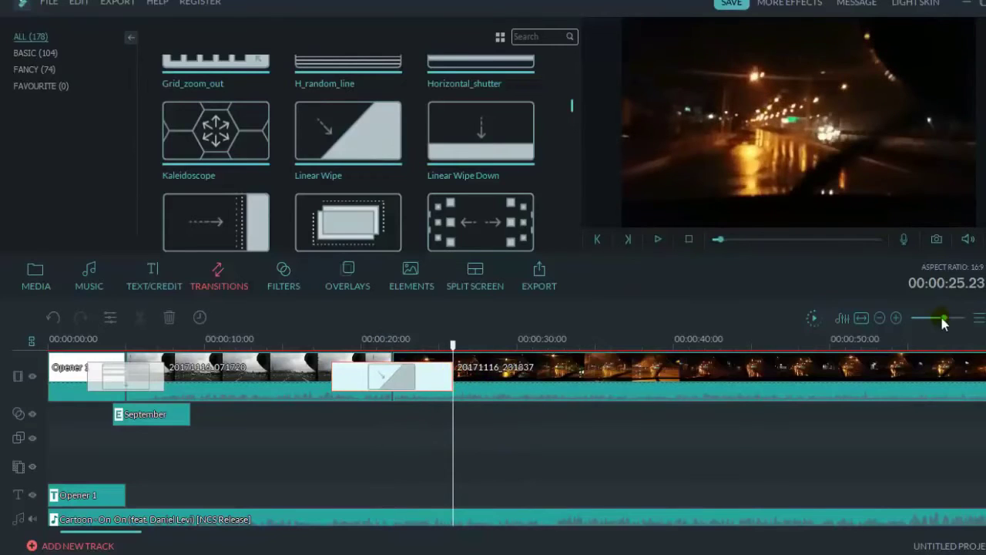
Play the movie from the beginning to review the edit.
{"action": "left_click_drag", "start_coordinate": [944, 318], "coordinate": [933, 322]}
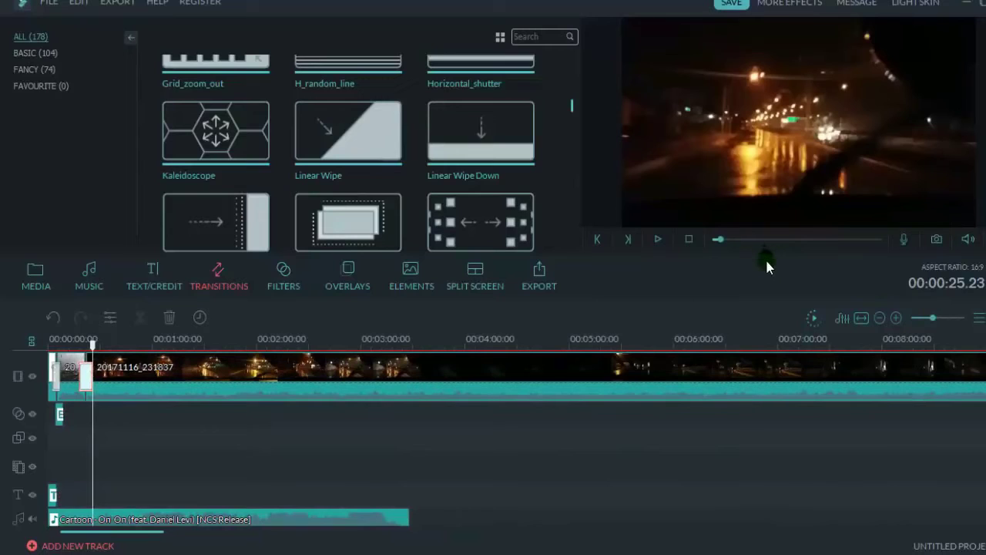
{"action": "left_click", "coordinate": [690, 238]}
{"action": "left_click", "coordinate": [659, 239]}
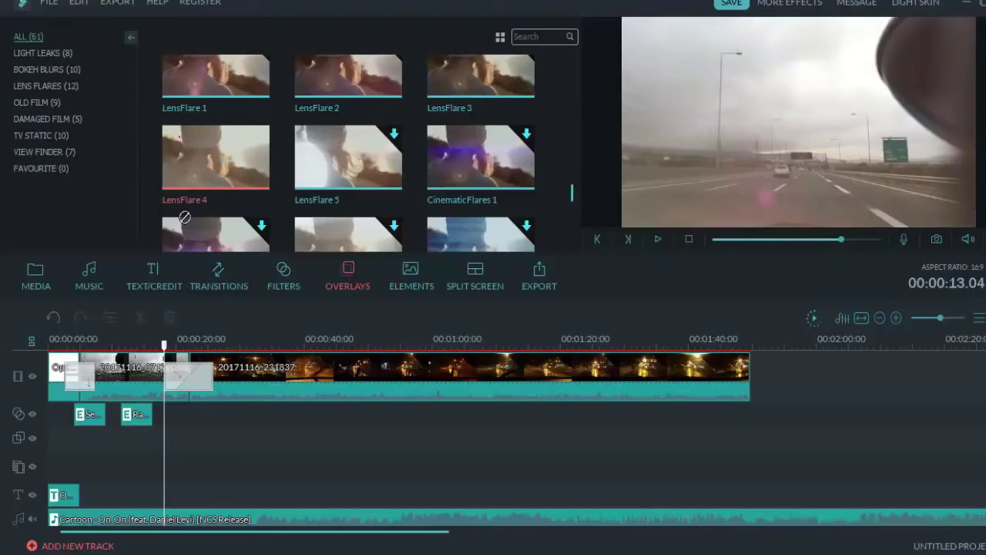
Add the LensFlare 4 overlay at about 17 seconds, after the existing effects, and play that section.
{"action": "left_click", "coordinate": [216, 157]}
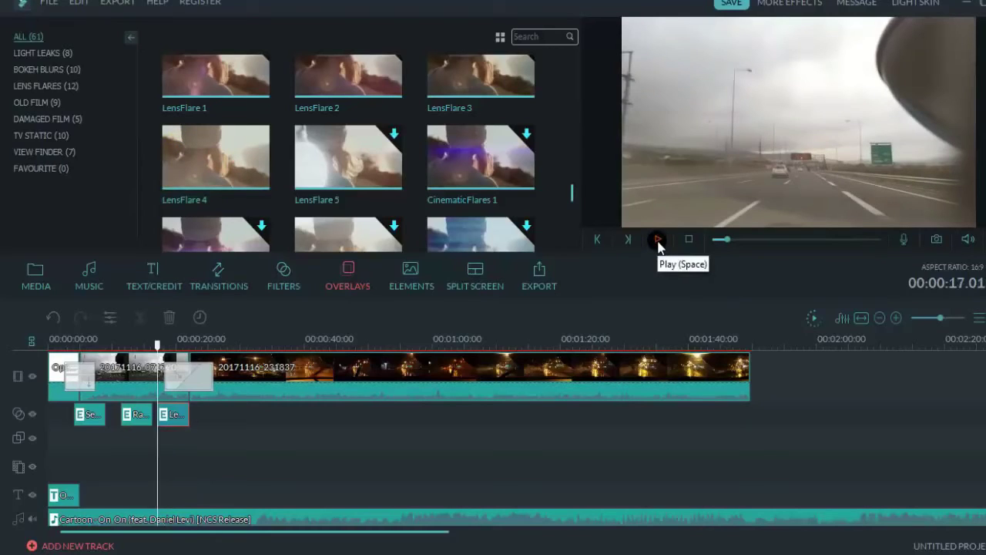
{"action": "left_click", "coordinate": [657, 242]}
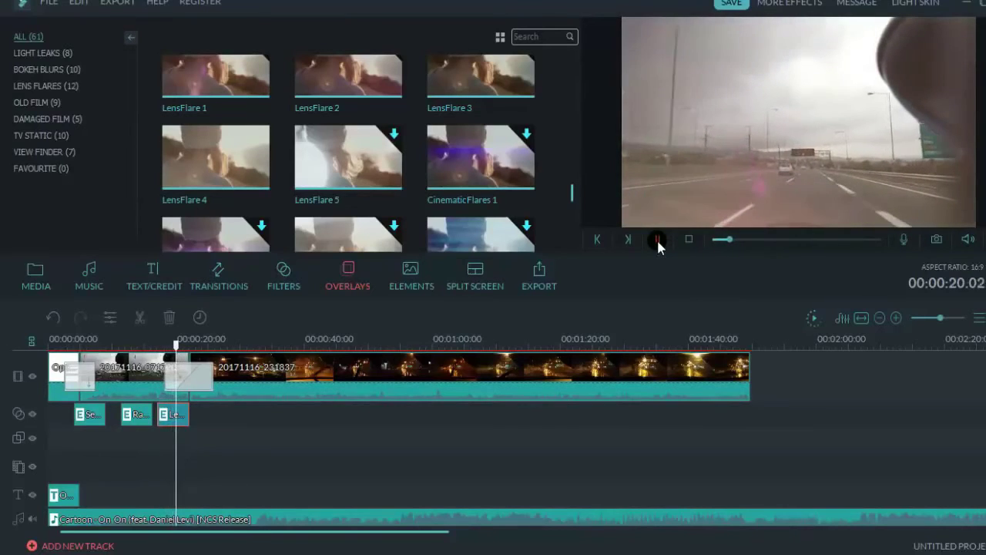
{"action": "left_click", "coordinate": [657, 239]}
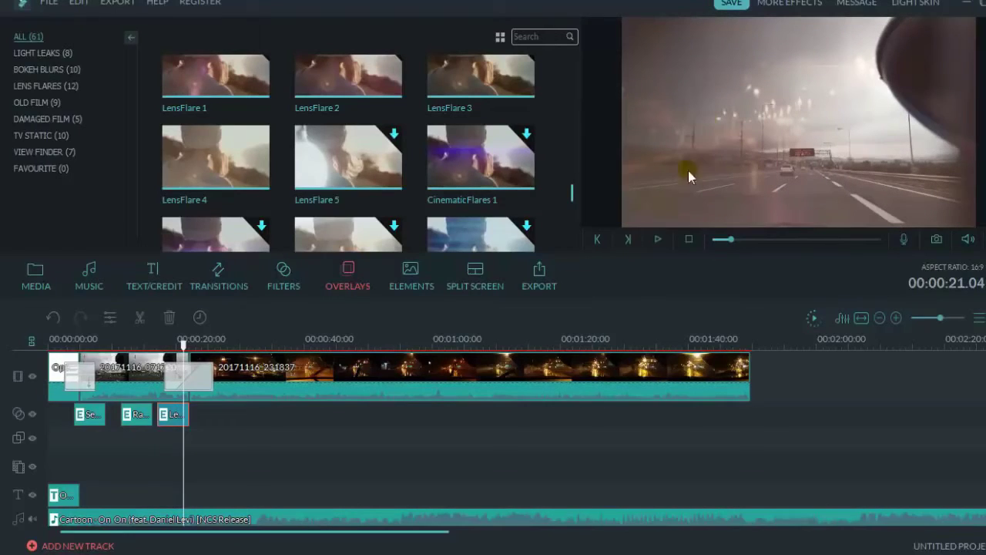
Preview the Badge Element 2 graphic and the split-screen layout with two stacked halves.
{"action": "left_click", "coordinate": [411, 283]}
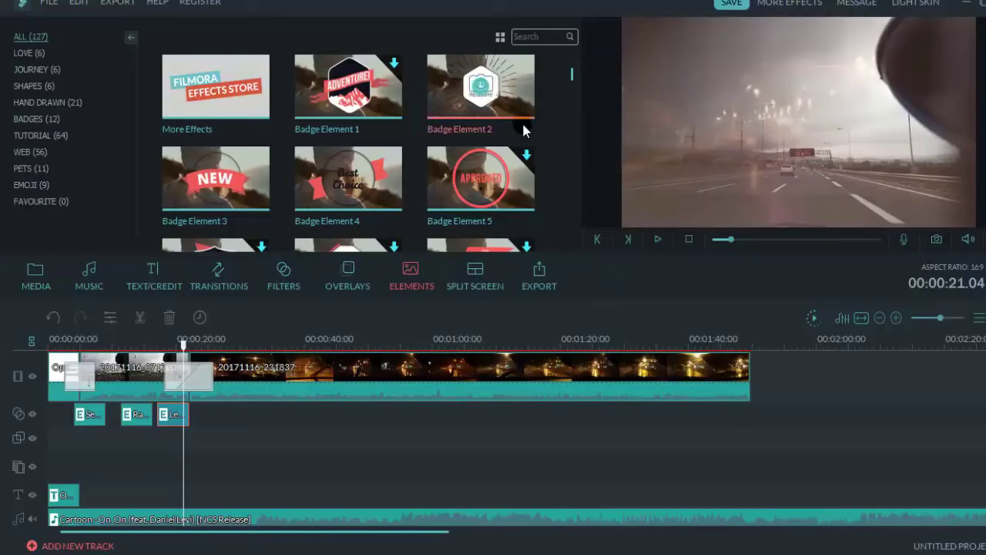
{"action": "left_click", "coordinate": [433, 104]}
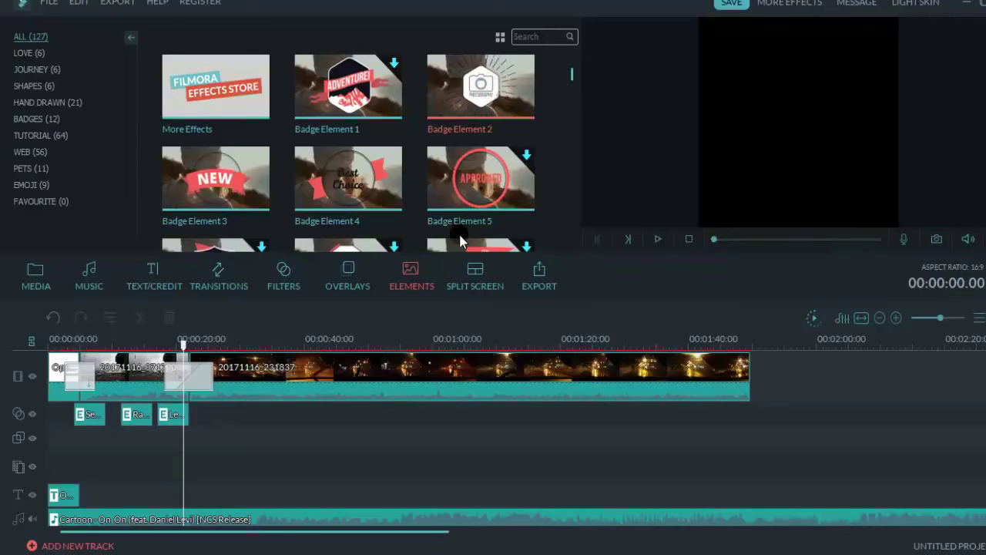
{"action": "left_click", "coordinate": [475, 270]}
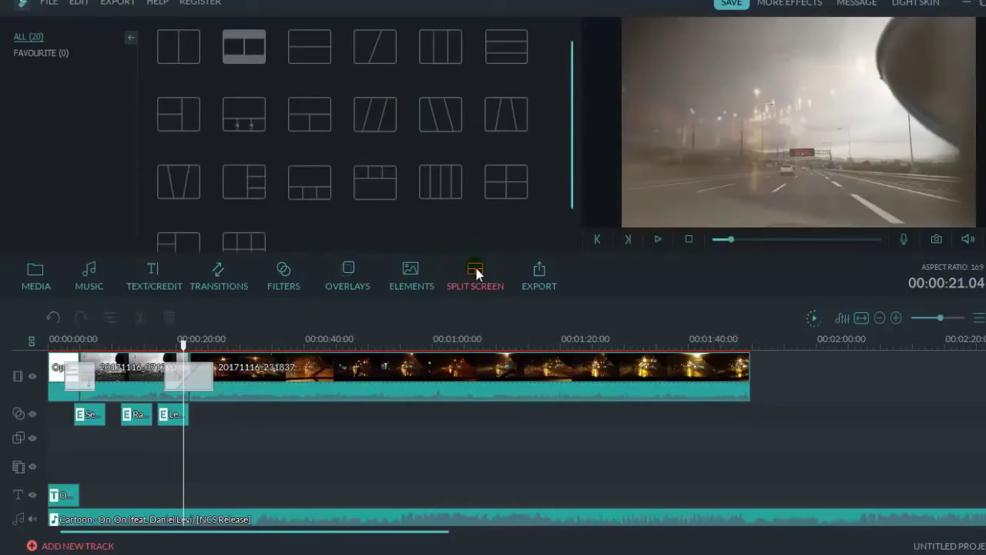
{"action": "mouse_move", "coordinate": [323, 60]}
{"action": "left_click", "coordinate": [295, 44]}
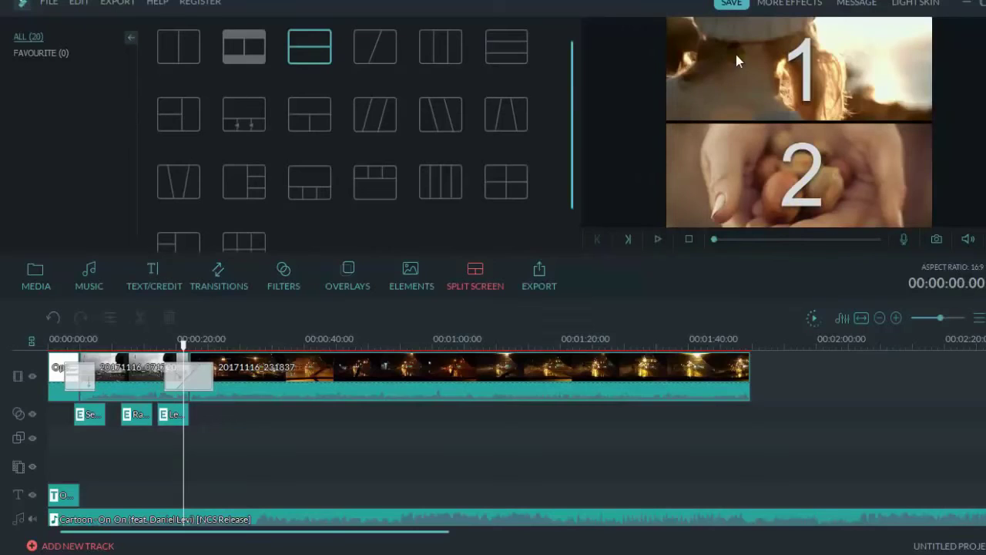
{"action": "left_click", "coordinate": [766, 184]}
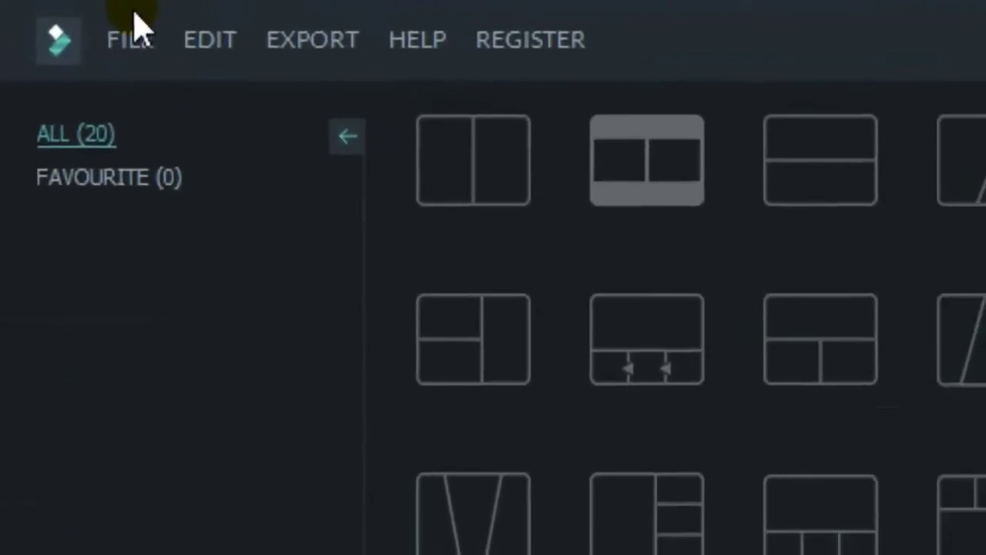
Examine the media recording options, including the PC screen recording command.
{"action": "left_click", "coordinate": [132, 33]}
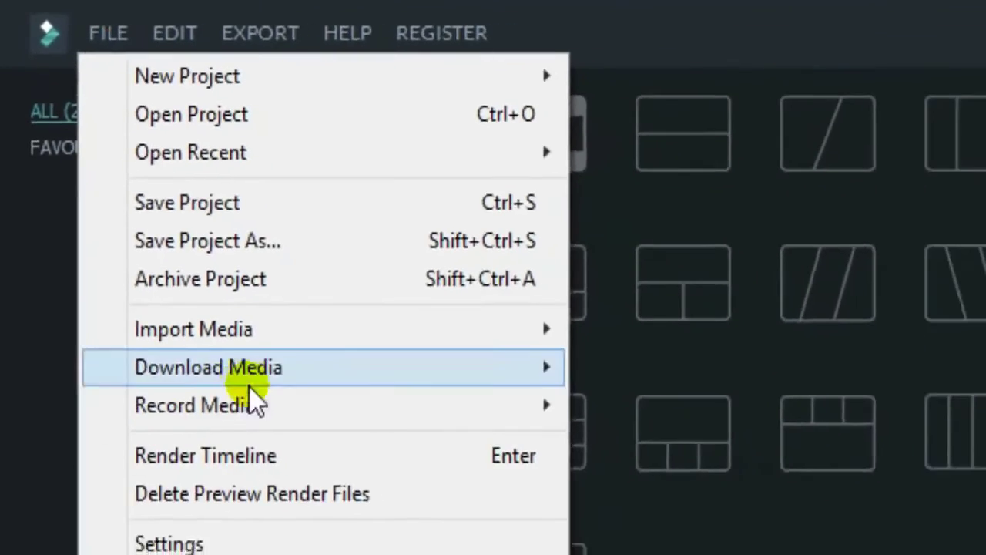
{"action": "mouse_move", "coordinate": [228, 496]}
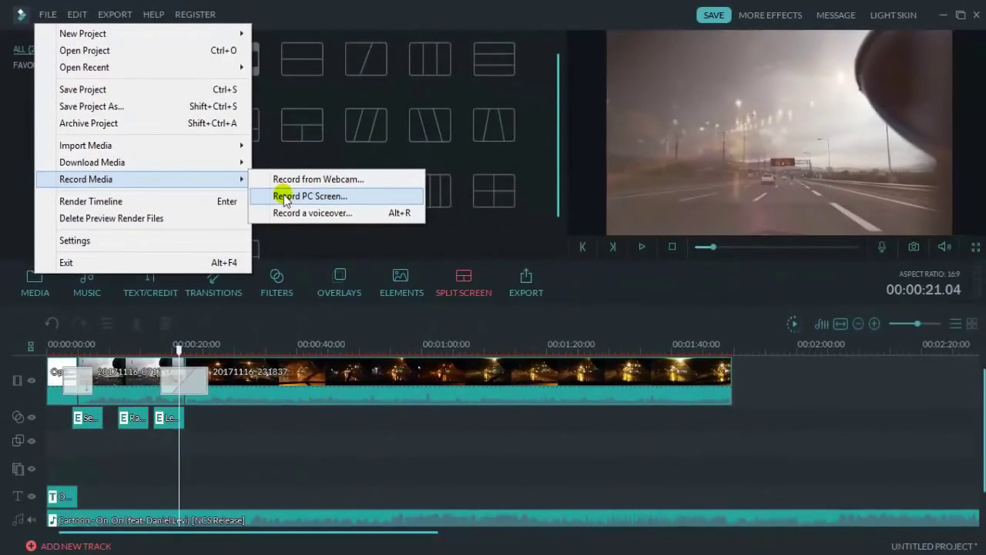
{"action": "left_click", "coordinate": [308, 196]}
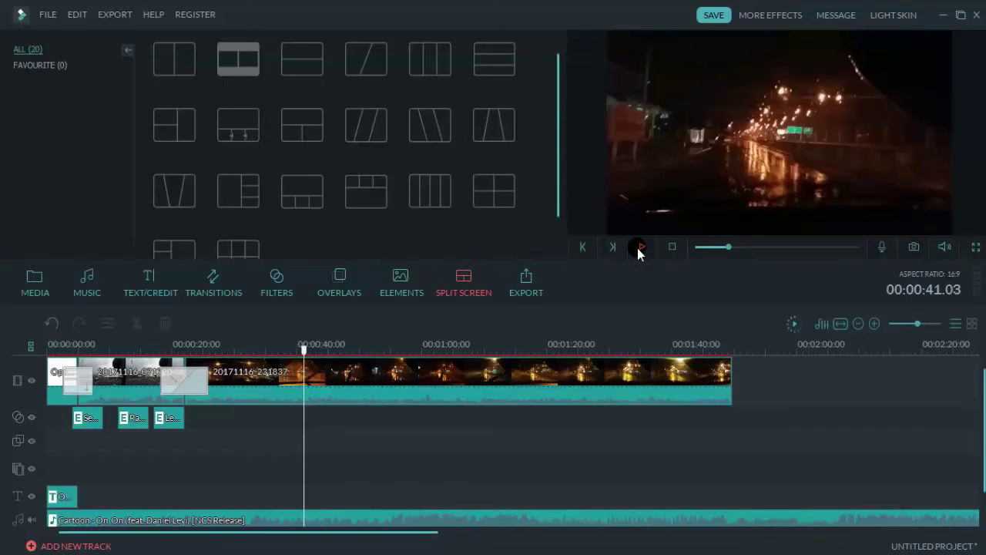
Stop the playback and export the movie as an MP4 file named kiki to the desktop.
{"action": "left_click", "coordinate": [672, 248]}
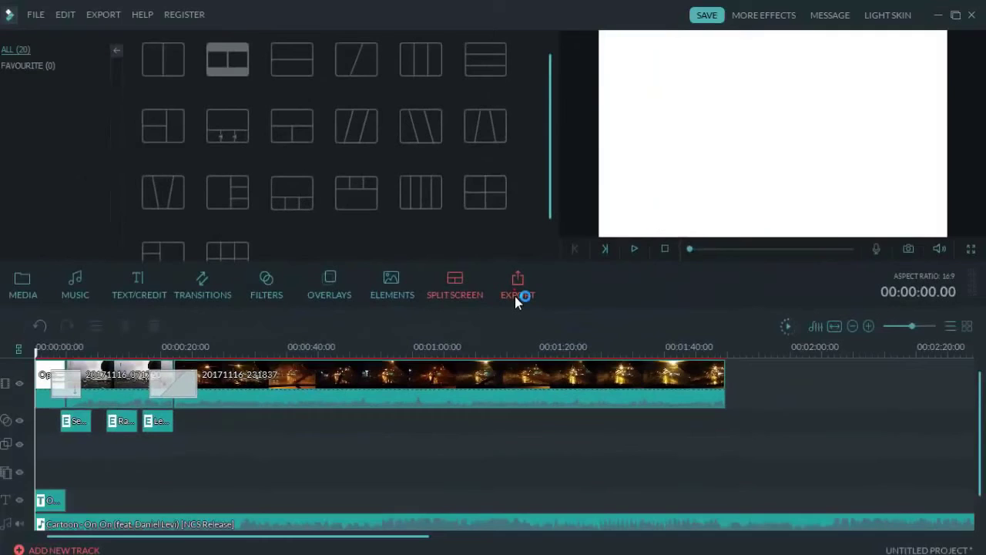
{"action": "left_click", "coordinate": [510, 309]}
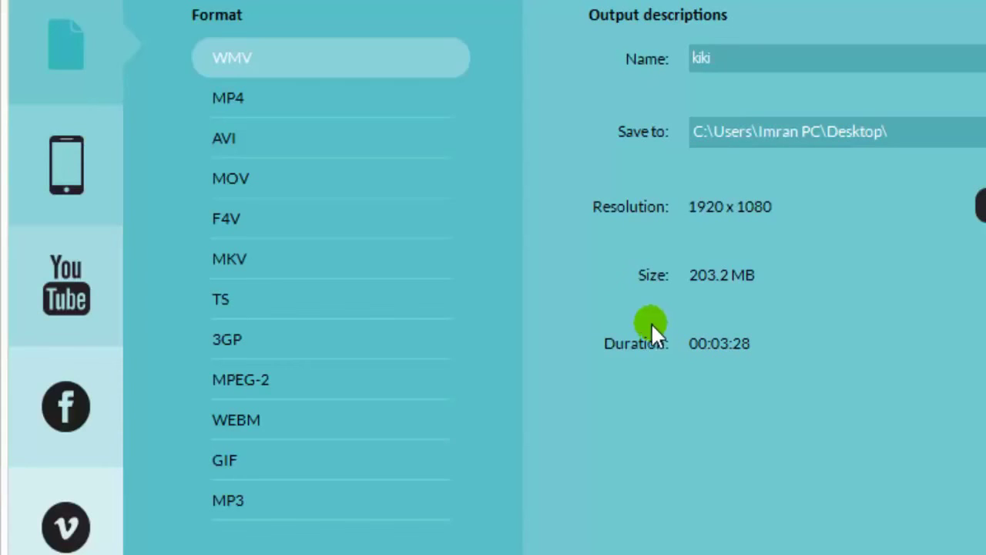
{"action": "left_click", "coordinate": [244, 106]}
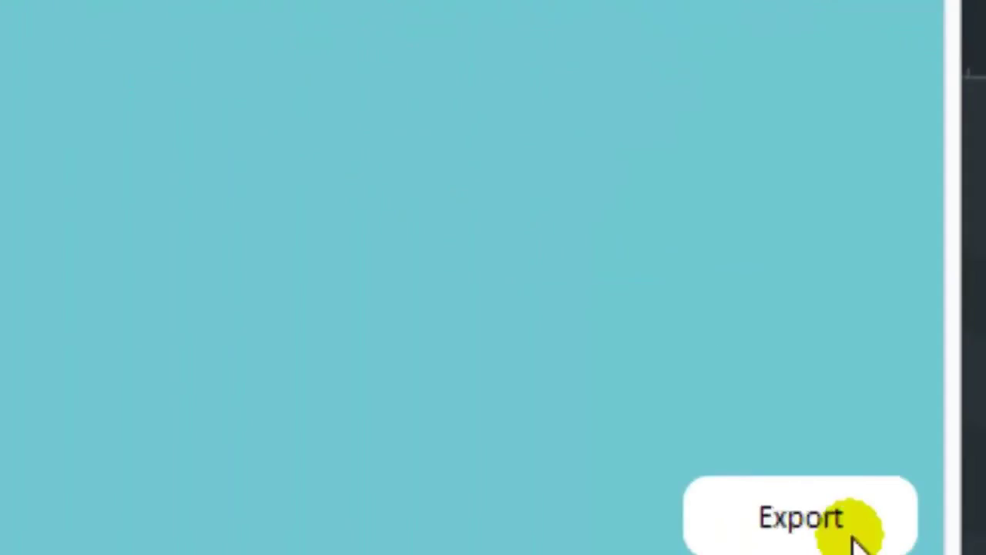
{"action": "left_click", "coordinate": [972, 540]}
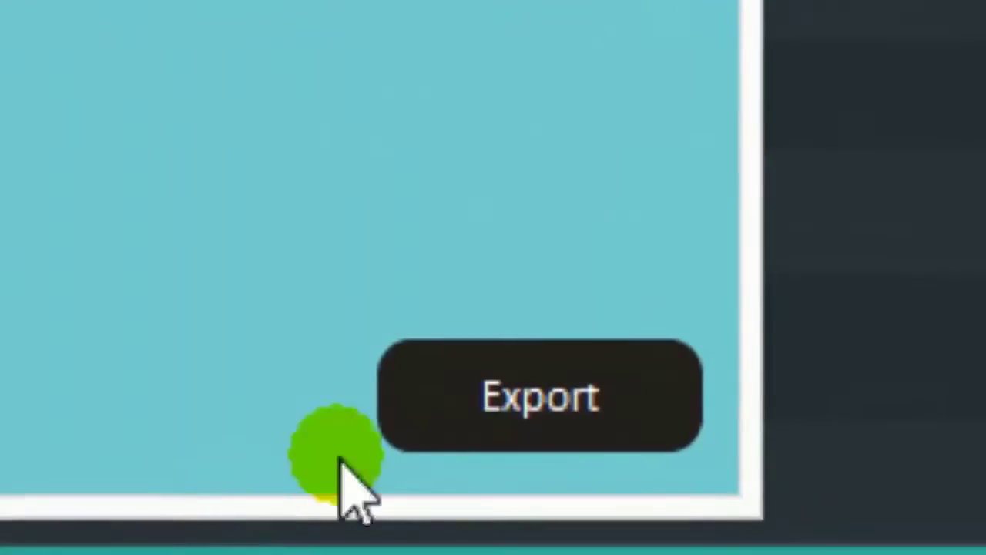